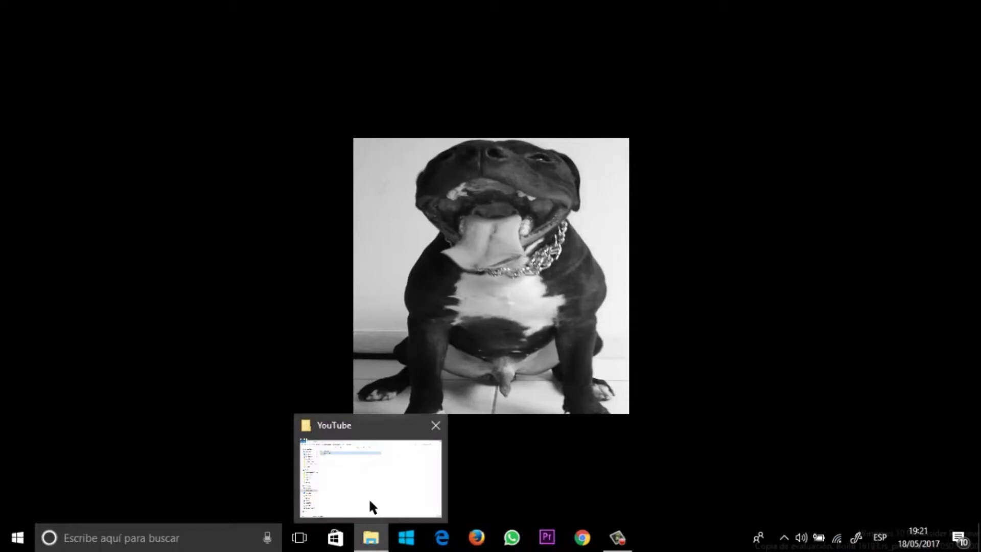
# Step: Open the Link de errores text file in the YouTube folder's Link de errores subfolder and copy its x64bts download link
pyautogui.click(369, 498)
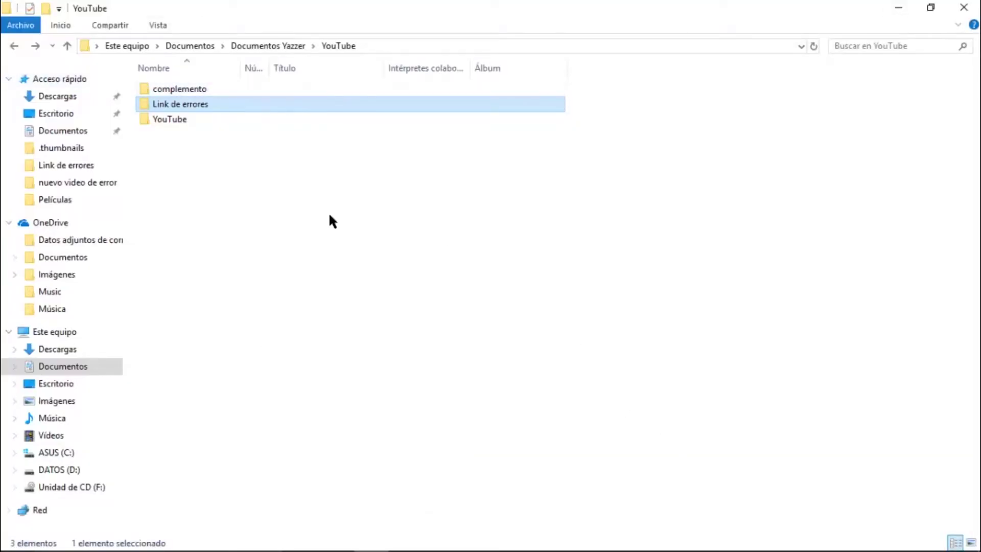
pyautogui.doubleClick(201, 103)
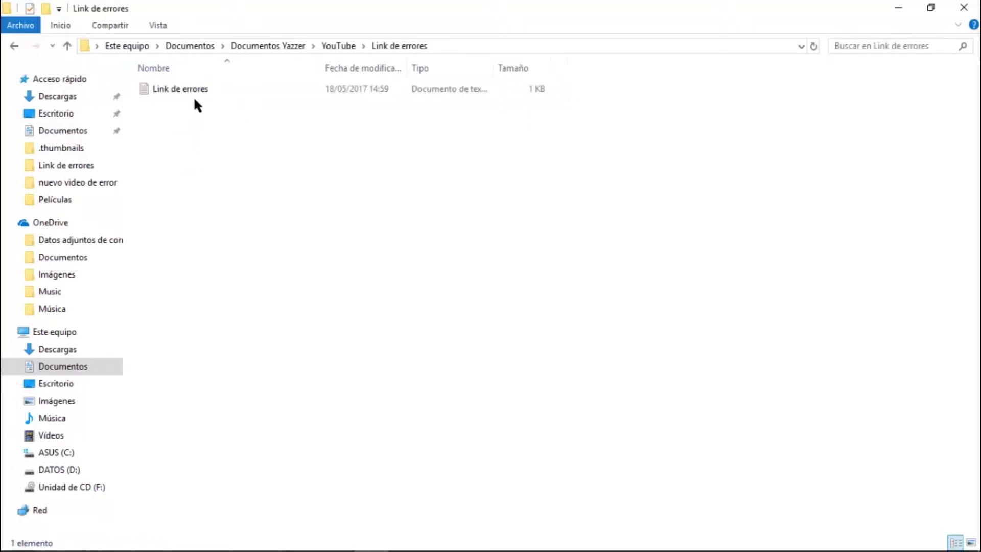
pyautogui.doubleClick(198, 91)
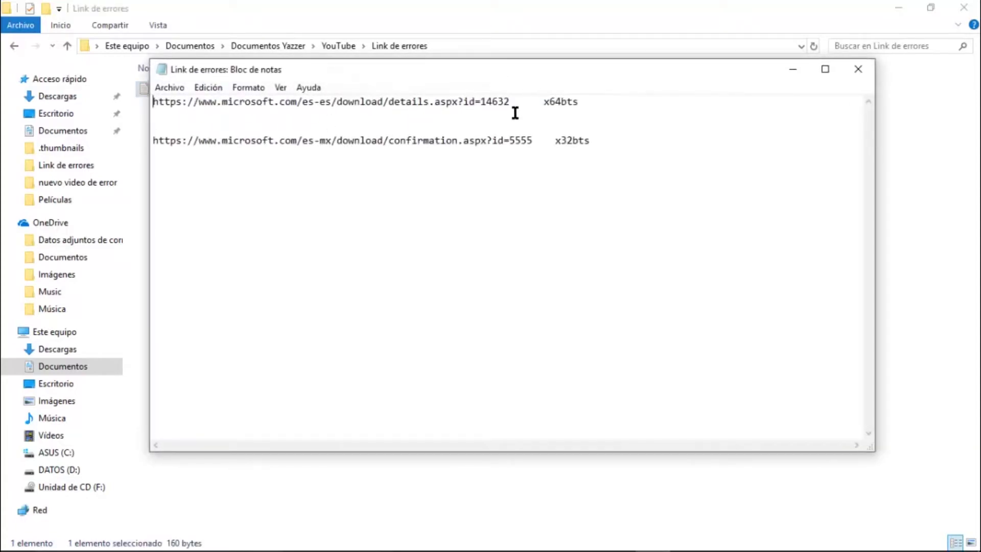
pyautogui.moveTo(521, 116); pyautogui.dragTo(164, 117)
pyautogui.hotkey('ctrl', 'c')
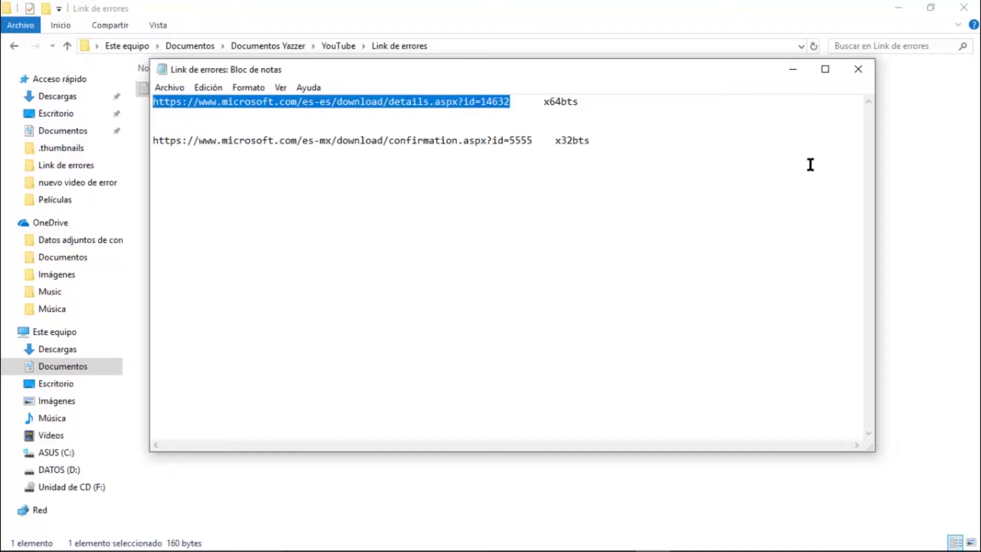
pyautogui.moveTo(653, 543)
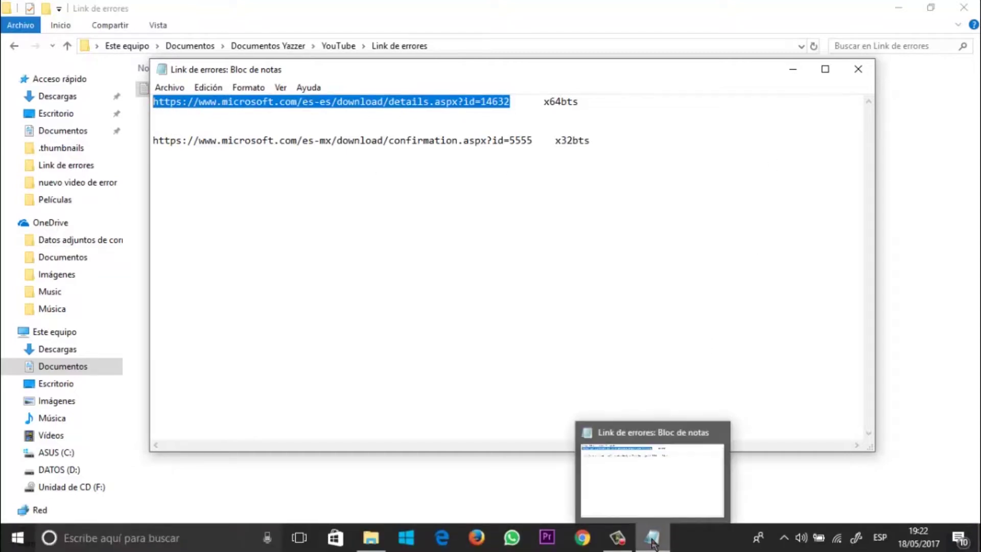
pyautogui.click(581, 543)
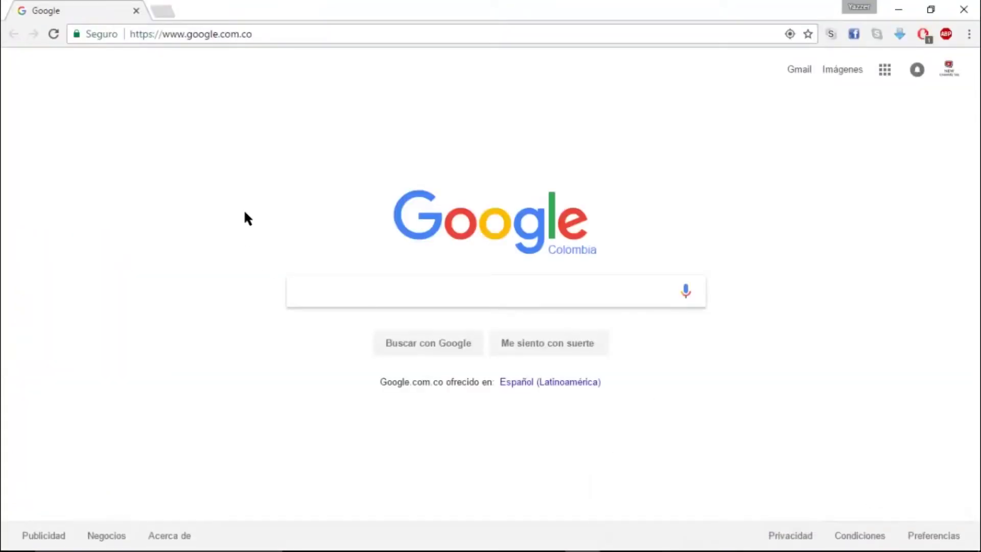
pyautogui.click(294, 43)
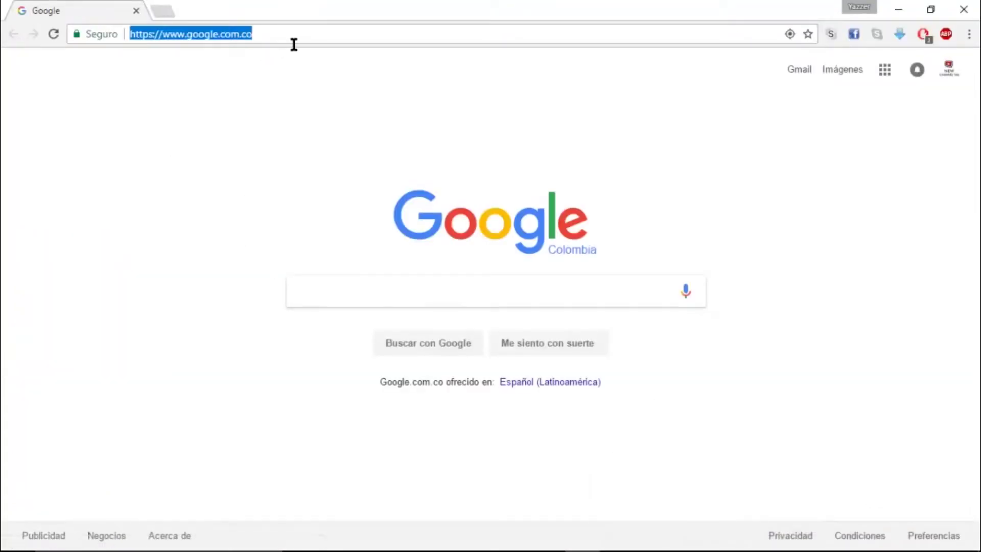
pyautogui.press('BackSpace')
pyautogui.hotkey('ctrl', 'v')
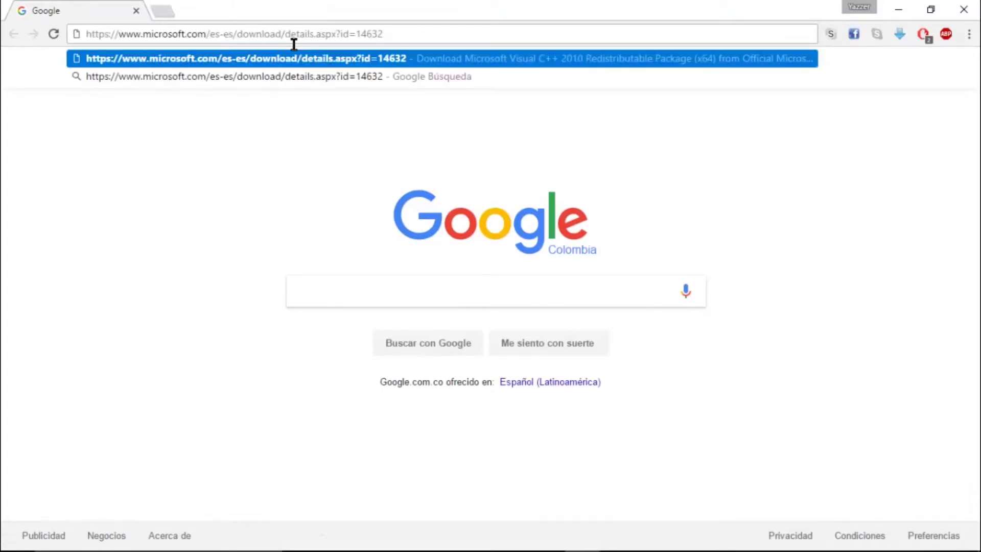
pyautogui.press('Return')
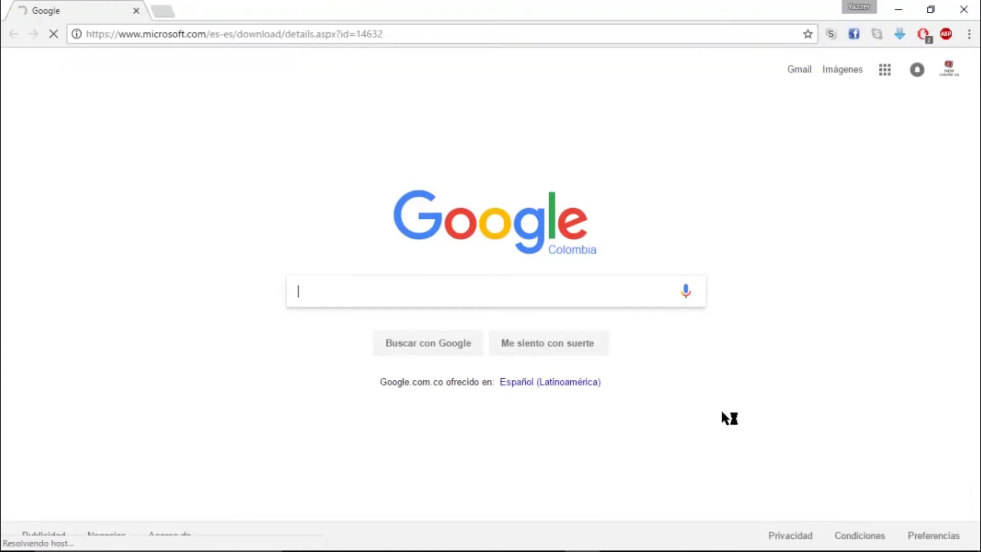
# Step: Copy the x32bts link from the Link de errores notes, load it in a new Chrome tab and return to the x64 page
pyautogui.moveTo(652, 540)
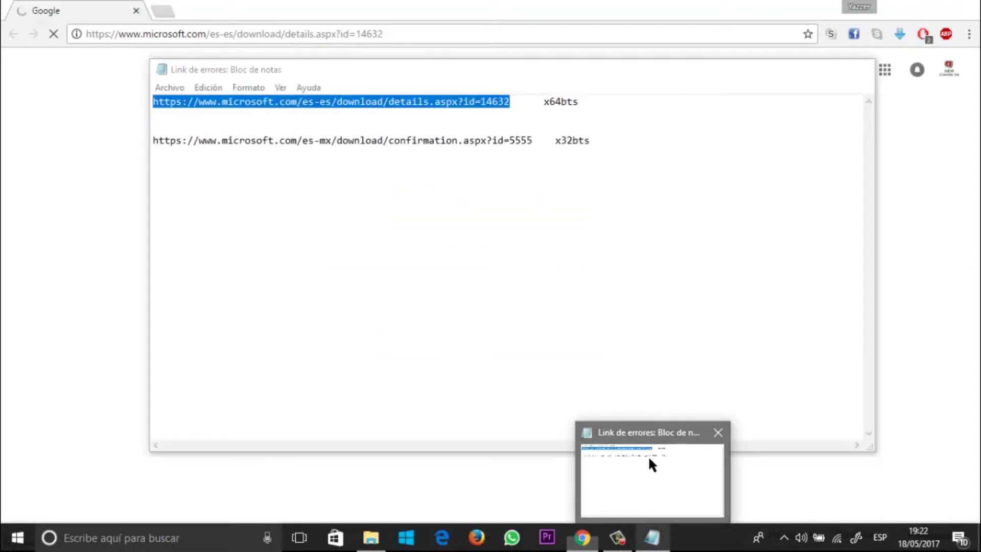
pyautogui.click(648, 456)
pyautogui.moveTo(544, 154); pyautogui.dragTo(161, 154)
pyautogui.hotkey('ctrl', 'c')
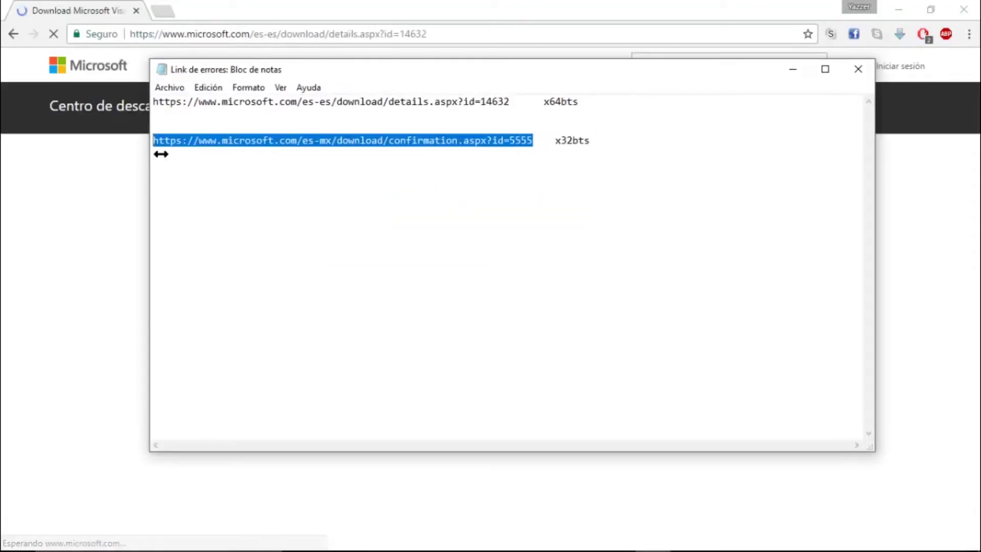
pyautogui.click(163, 7)
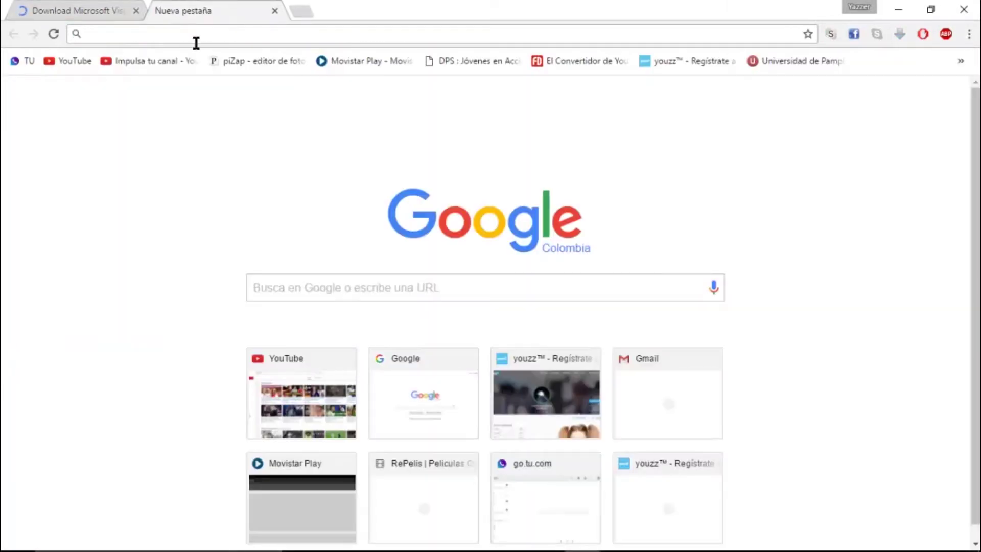
pyautogui.hotkey('ctrl', 'v')
pyautogui.press('Return')
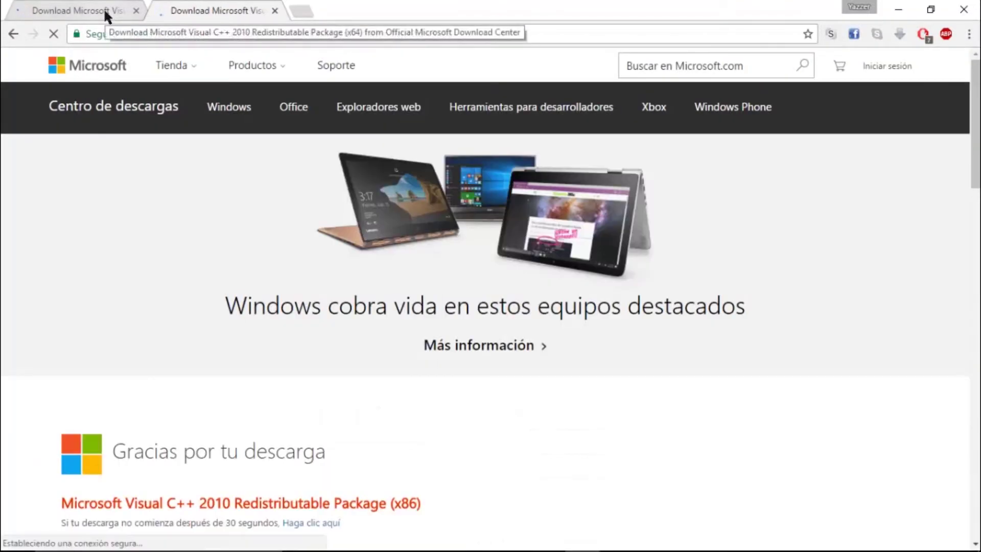
pyautogui.click(106, 13)
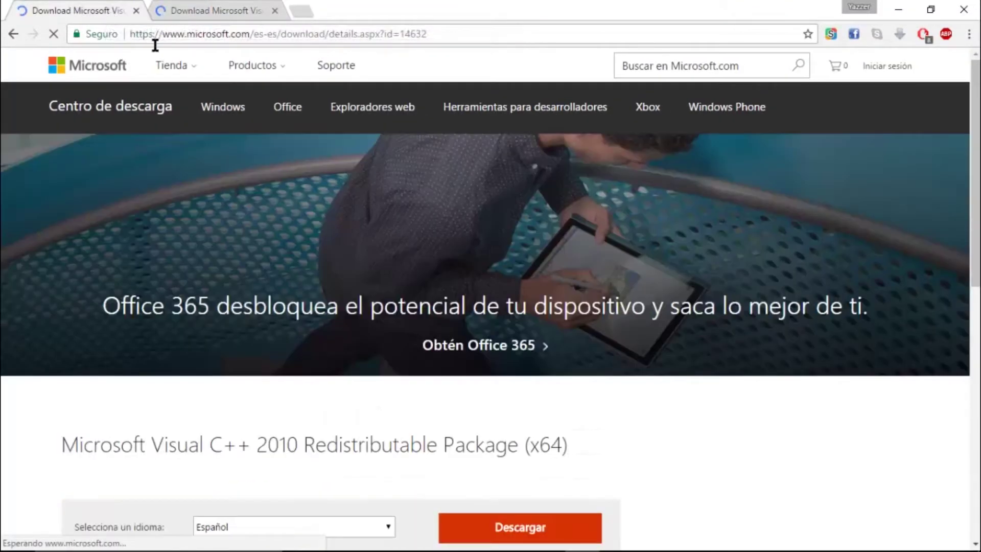
# Step: Switch to File Explorer and check the system type in the properties of Este equipo, closing the system information window
pyautogui.moveTo(634, 540)
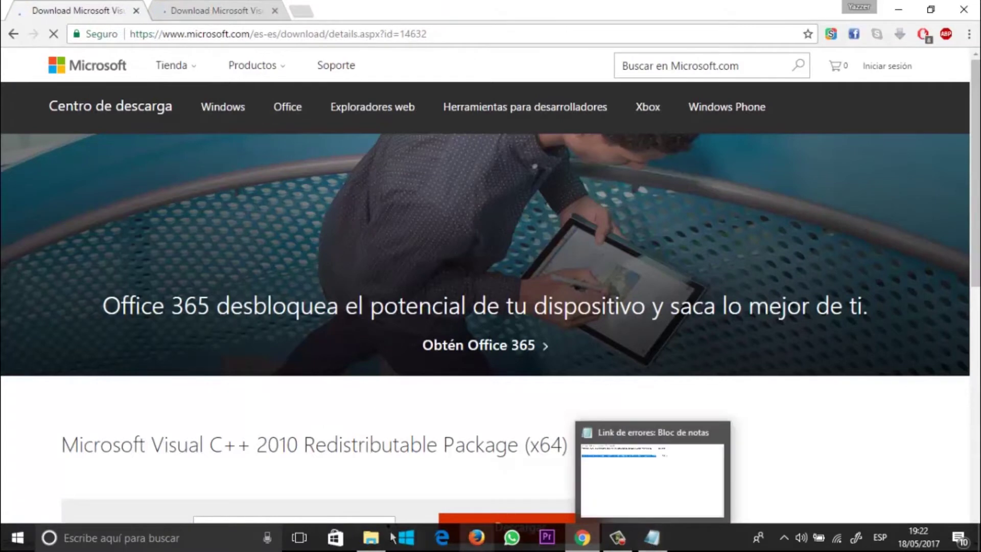
pyautogui.moveTo(369, 541)
pyautogui.click(370, 493)
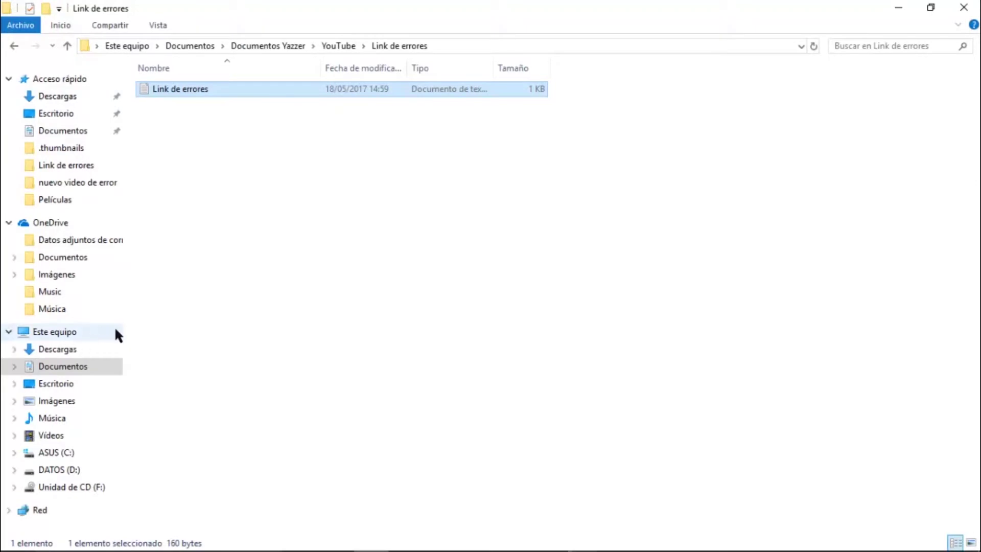
pyautogui.rightClick(63, 332)
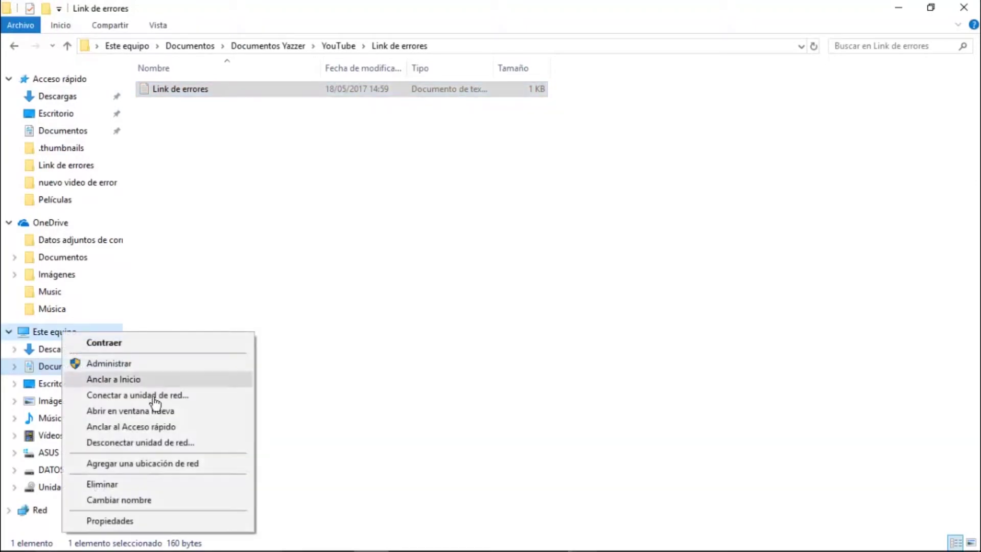
pyautogui.click(154, 523)
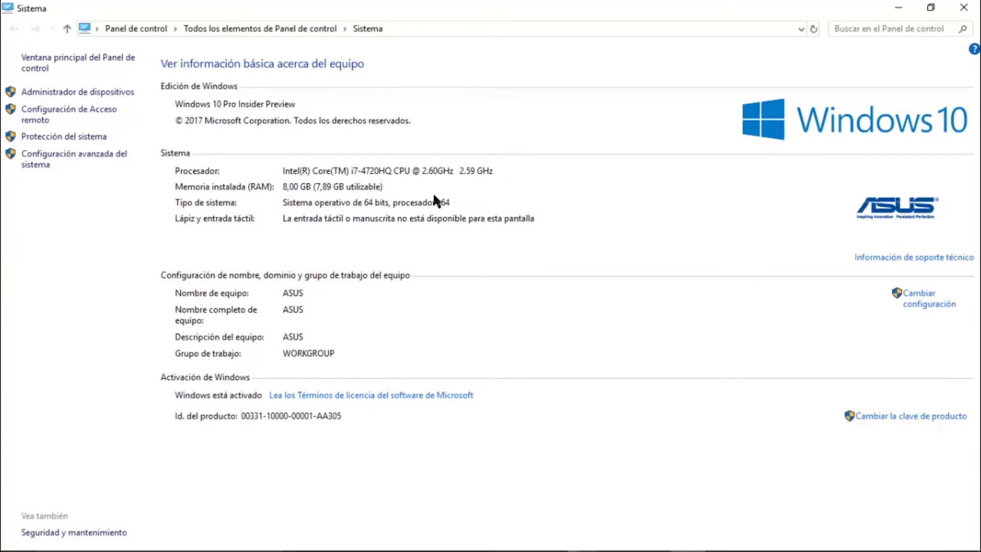
pyautogui.click(964, 7)
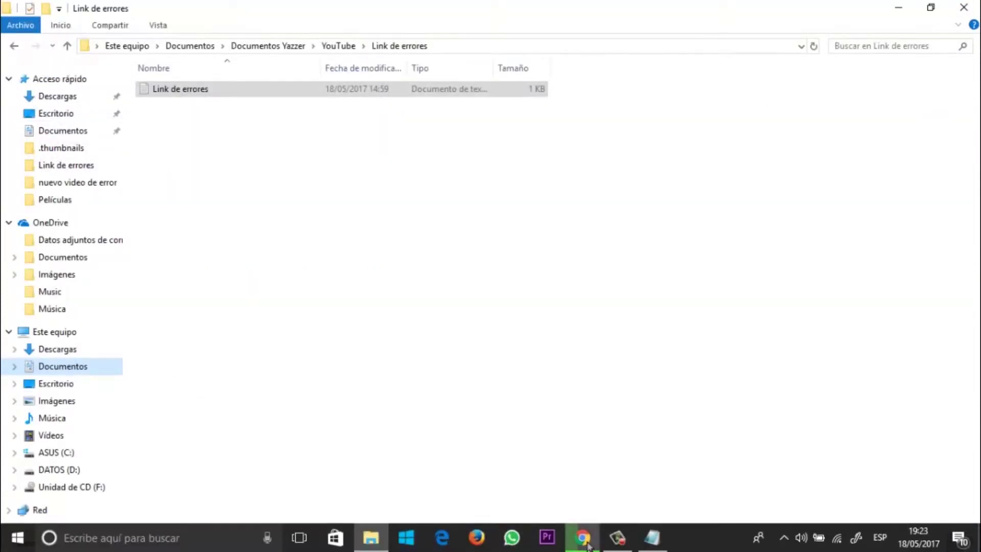
# Step: Return to the x64 package page in Chrome and choose Español as the download language
pyautogui.click(583, 537)
pyautogui.scroll(-7, 864, 223)
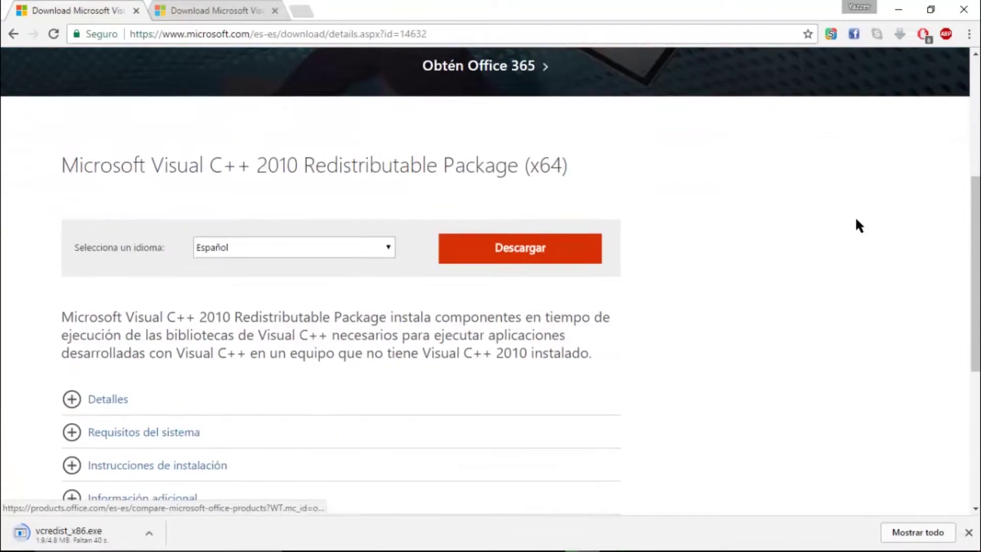
pyautogui.scroll(1, 419, 145)
pyautogui.scroll(-2, 406, 160)
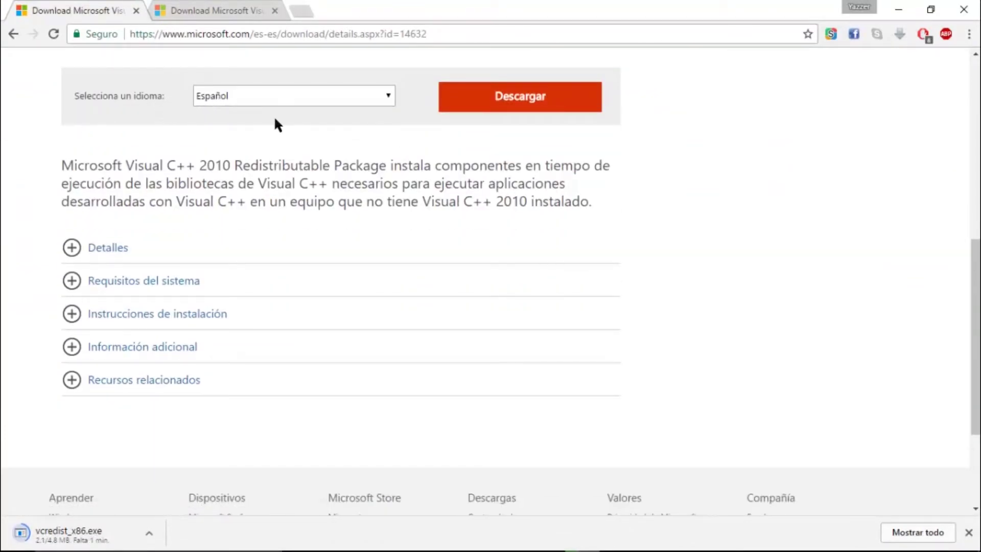
pyautogui.scroll(1, 274, 116)
pyautogui.click(386, 169)
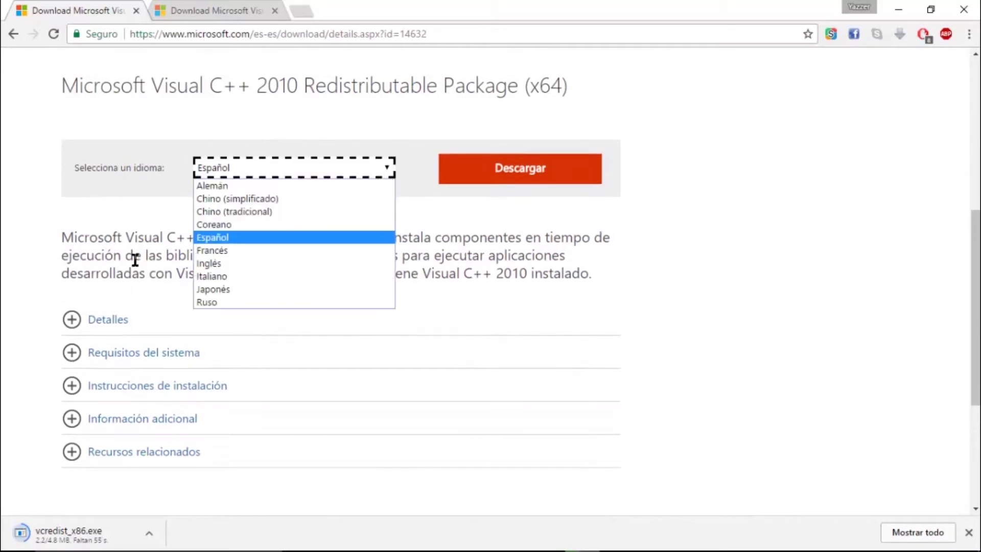
pyautogui.click(239, 235)
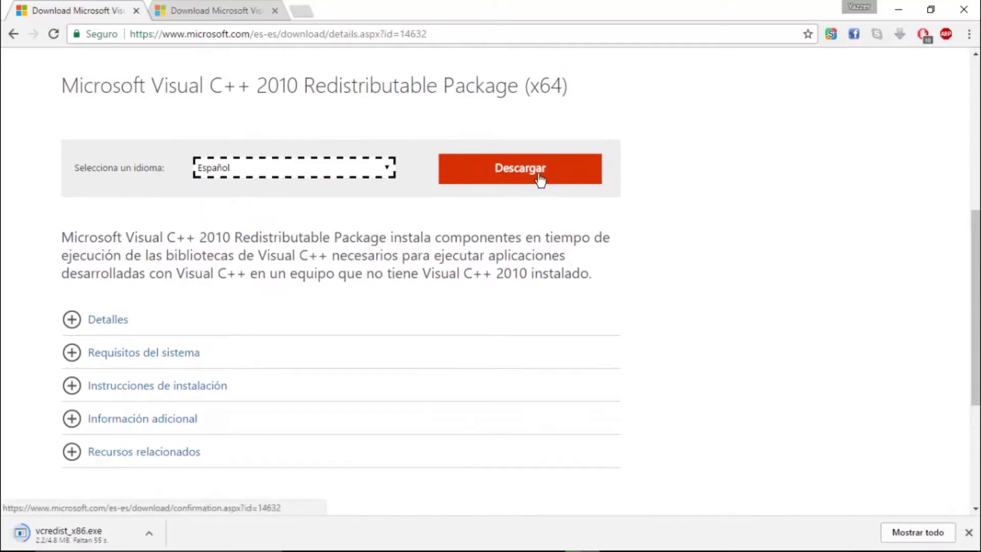
# Step: Cancel the vcredist_x86.exe download and dismiss the downloads bar
pyautogui.click(148, 532)
pyautogui.click(167, 509)
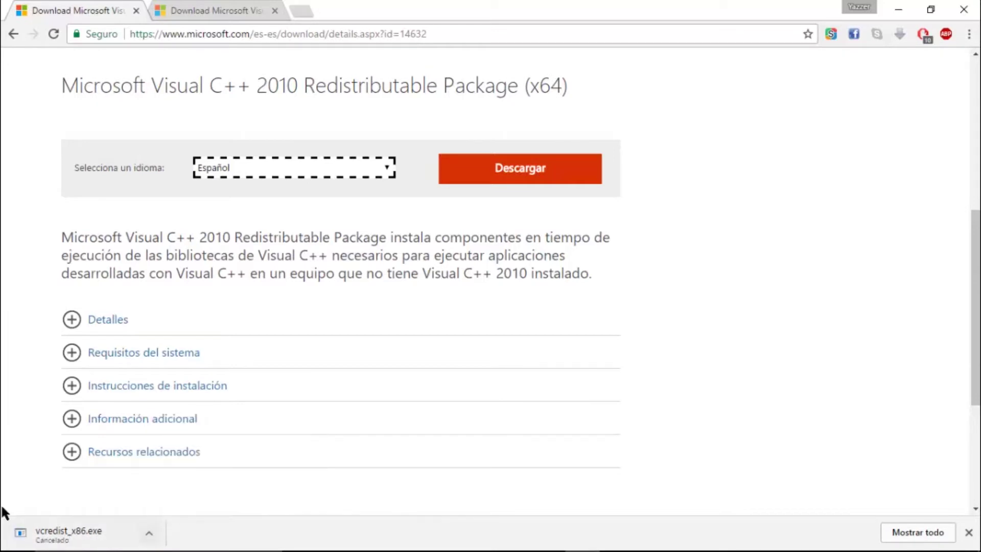
pyautogui.scroll(1, 621, 190)
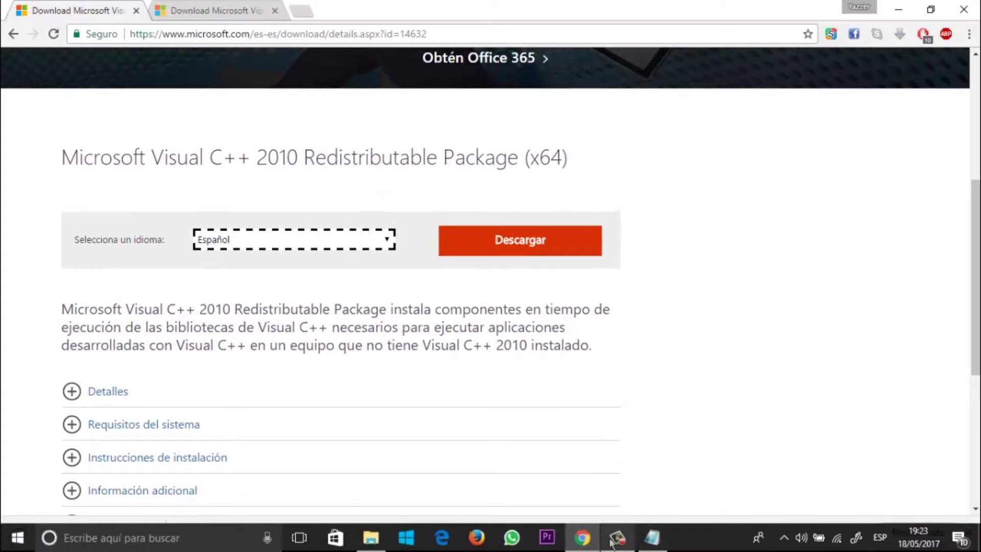
pyautogui.click(617, 547)
pyautogui.click(913, 498)
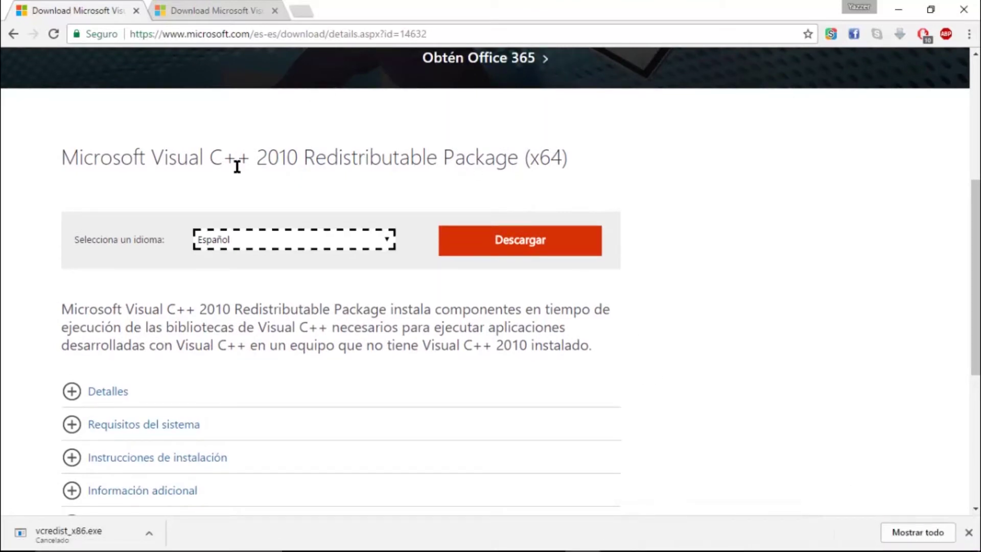
pyautogui.click(969, 532)
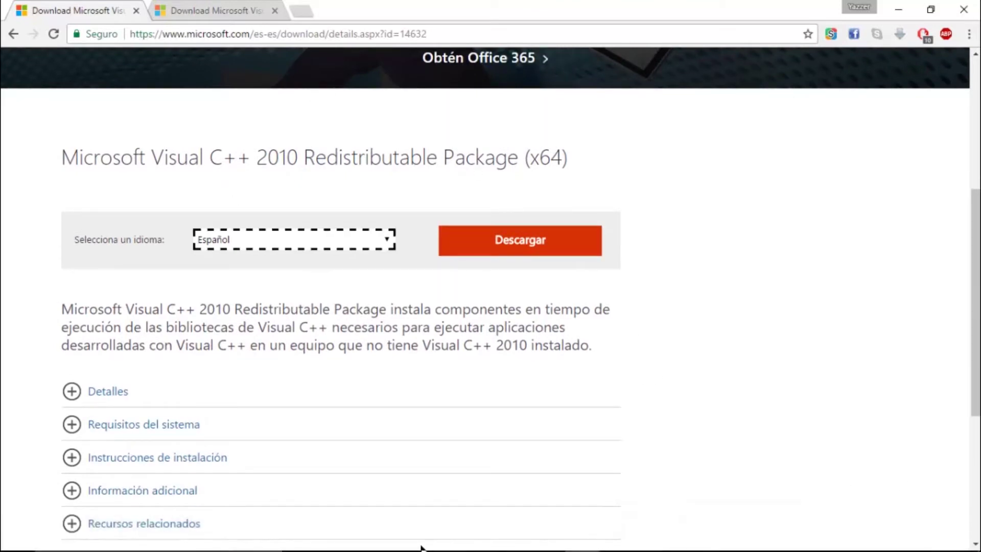
# Step: Switch to File Explorer and open the Complementos folder inside the YouTube folder's complemento subfolder
pyautogui.moveTo(424, 550)
pyautogui.click(370, 548)
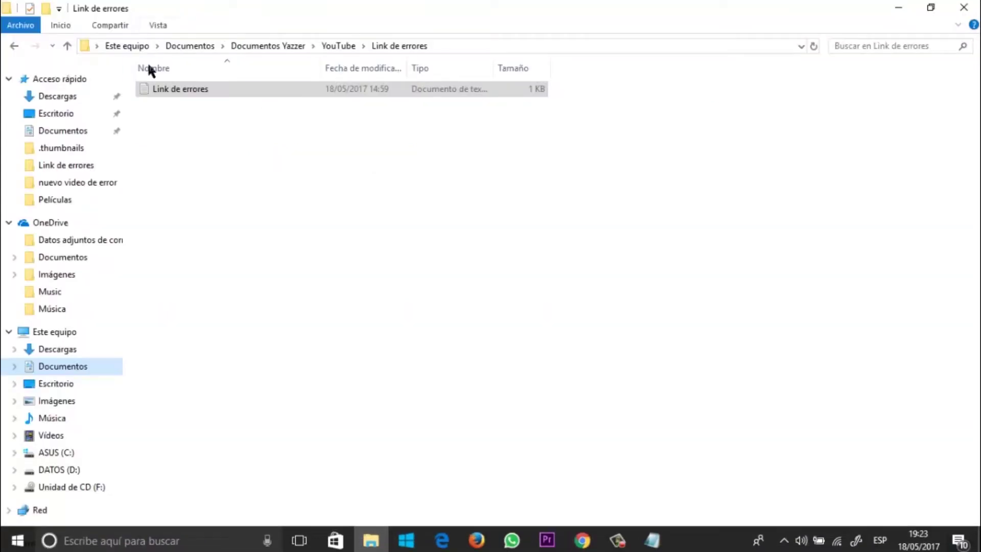
pyautogui.click(15, 51)
pyautogui.click(14, 47)
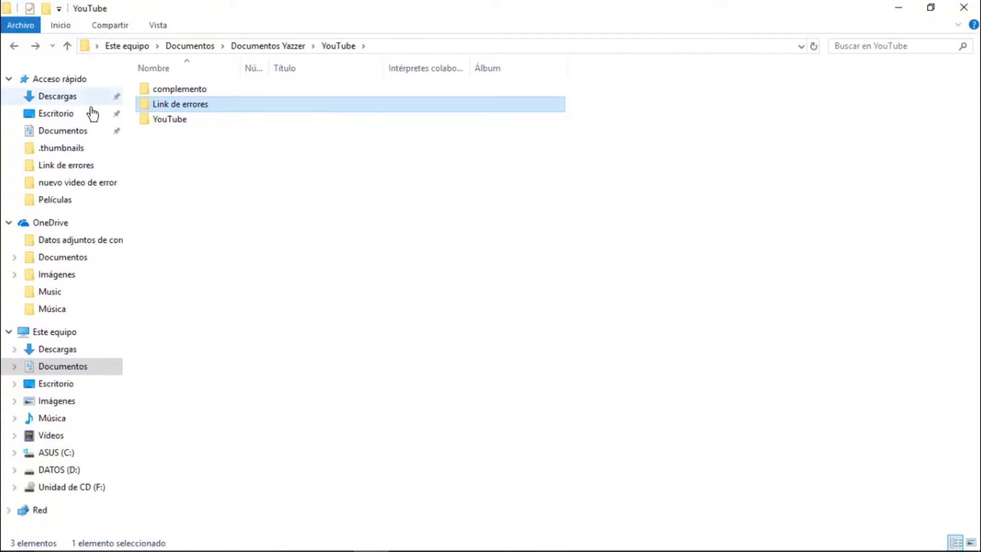
pyautogui.doubleClick(206, 90)
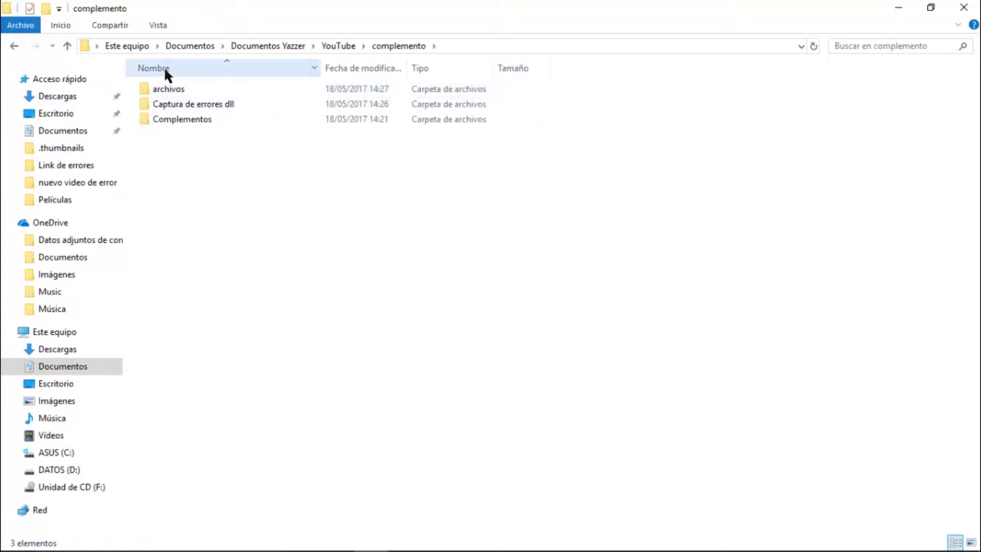
pyautogui.doubleClick(183, 119)
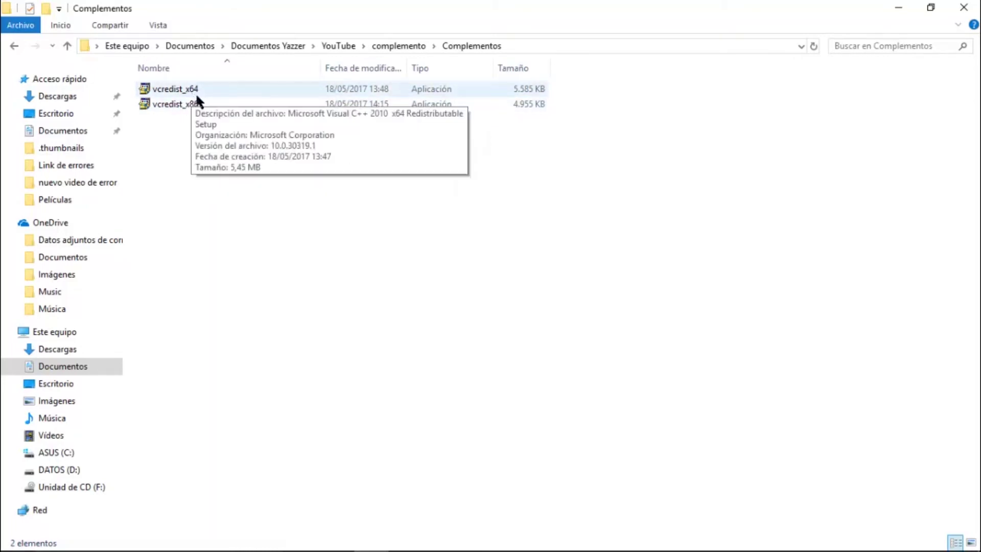
# Step: Run the vcredist_x64 installer as administrator
pyautogui.rightClick(219, 91)
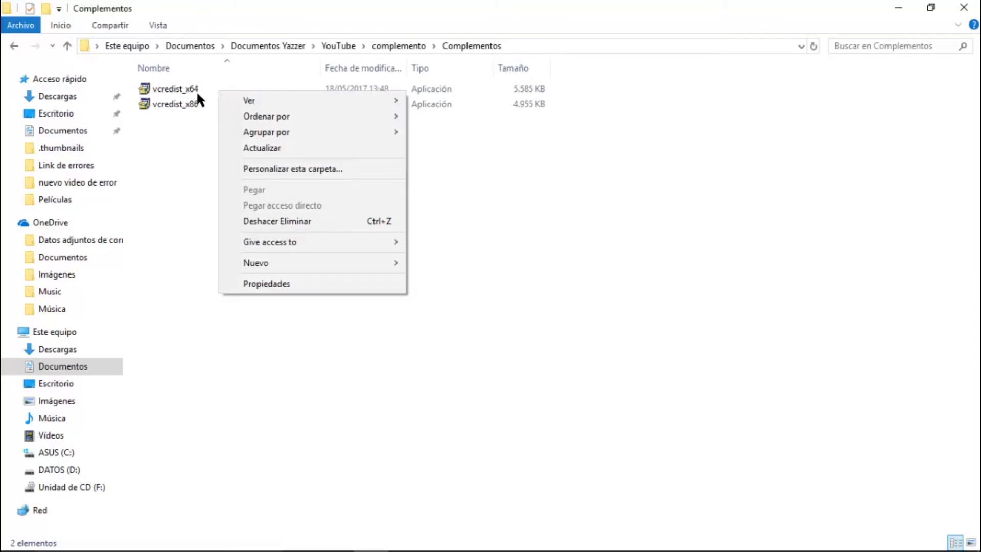
pyautogui.click(195, 92)
pyautogui.rightClick(220, 92)
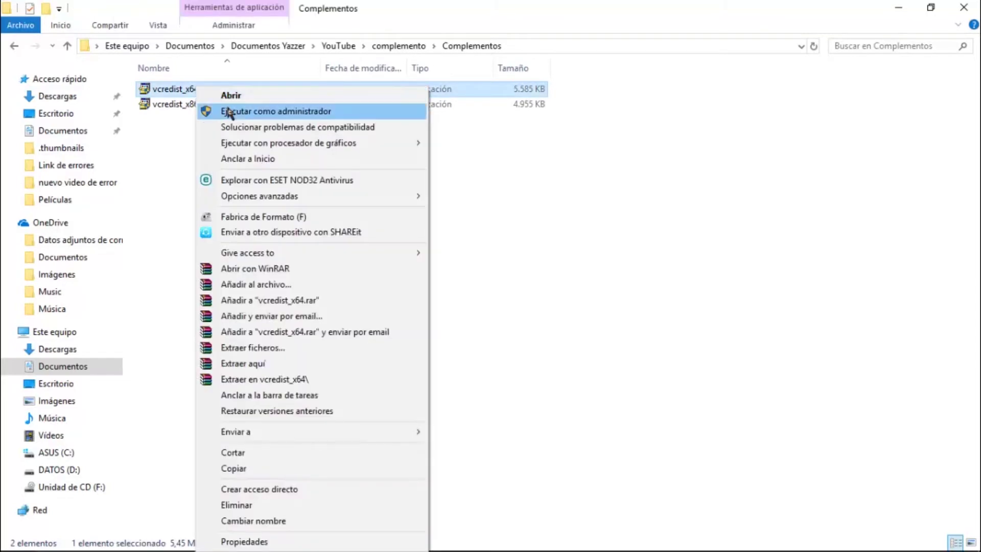
pyautogui.click(228, 111)
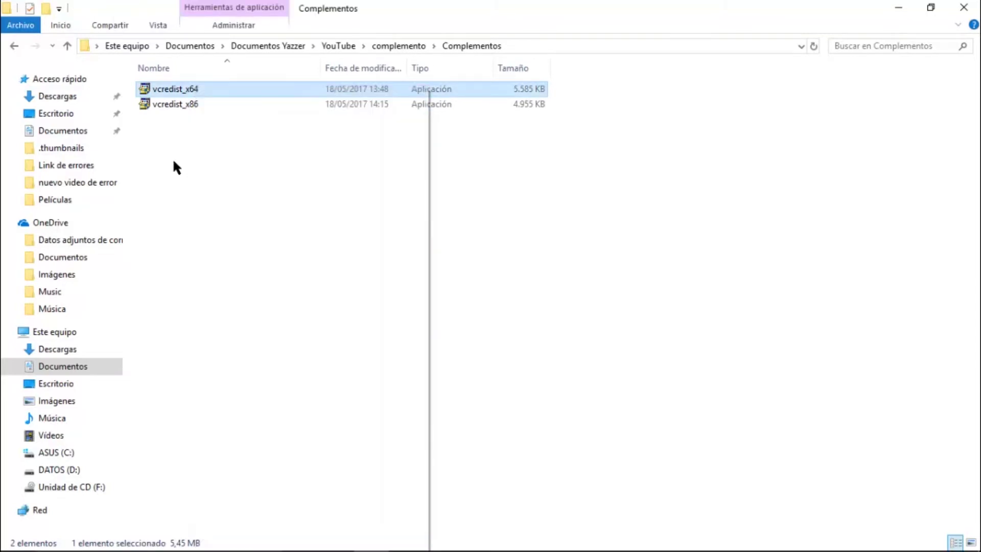
pyautogui.click(173, 158)
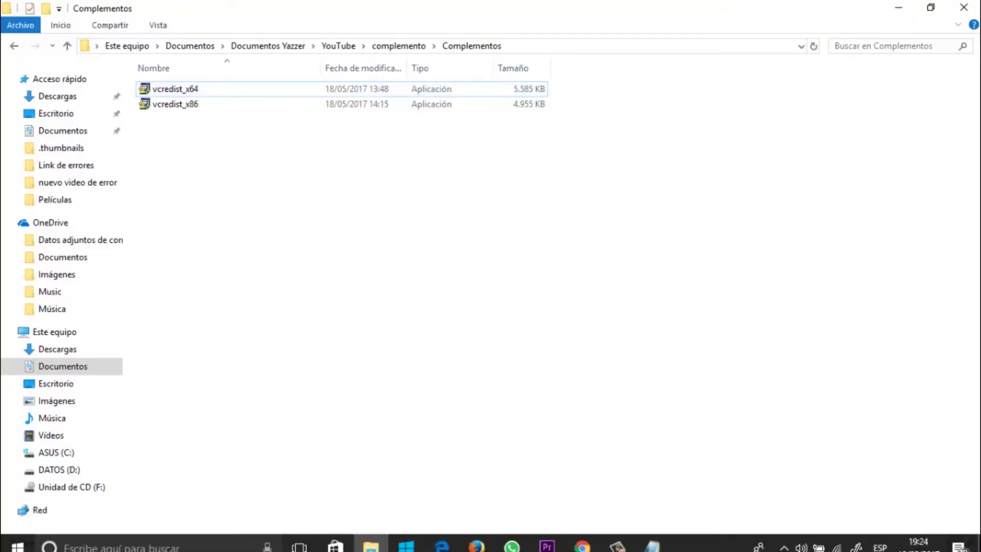
# Step: Open the error_falta_MSVCP100 image from the Captura de errores dll folder inside complemento
pyautogui.moveTo(653, 537)
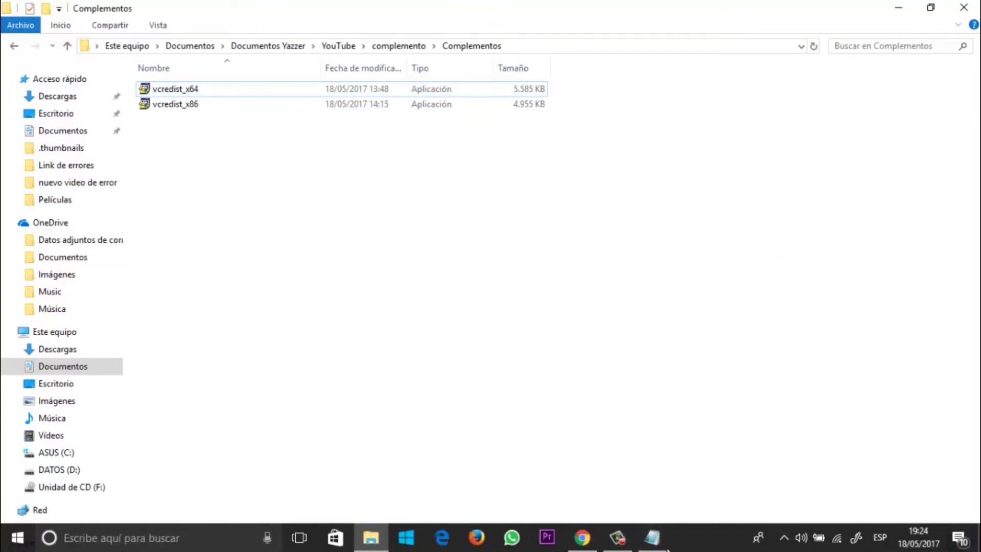
pyautogui.click(15, 46)
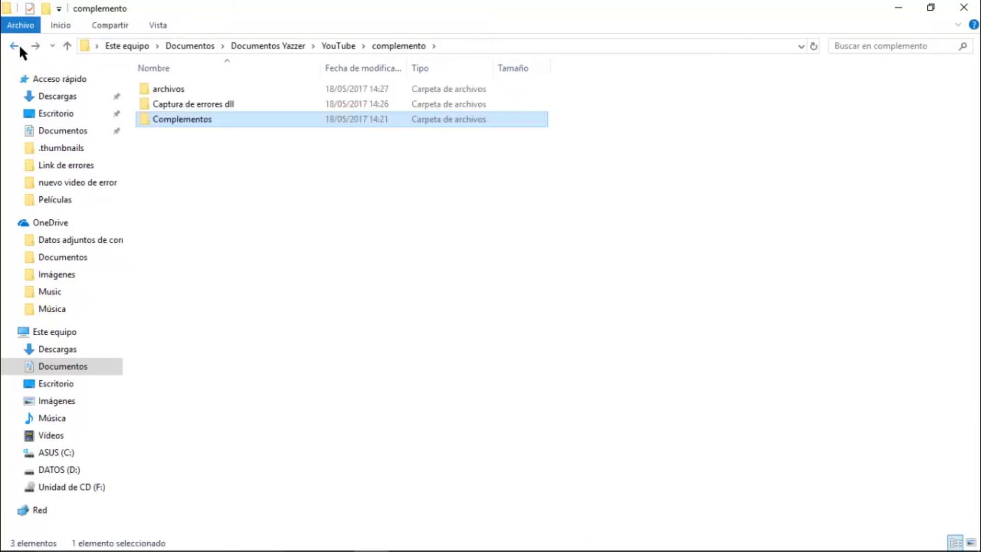
pyautogui.click(189, 104)
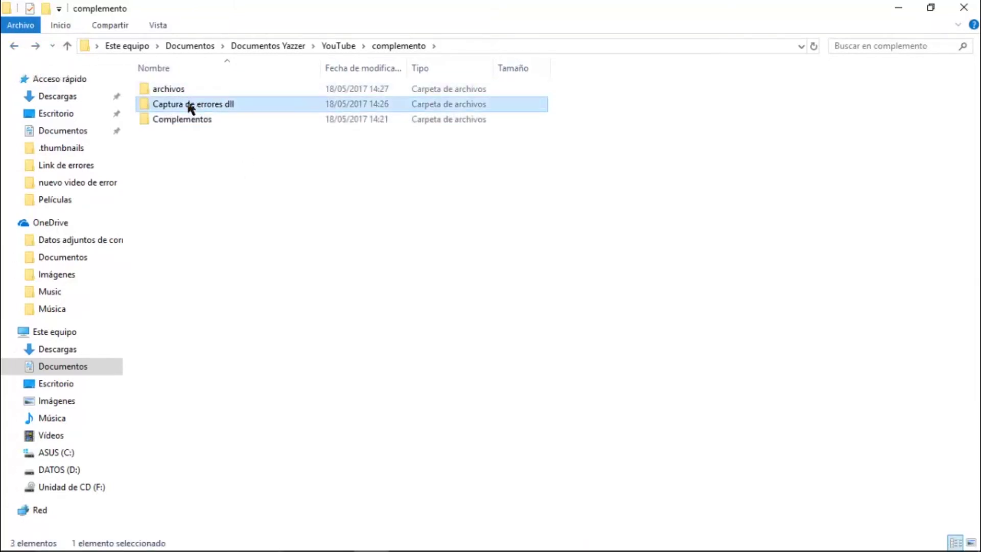
pyautogui.doubleClick(189, 104)
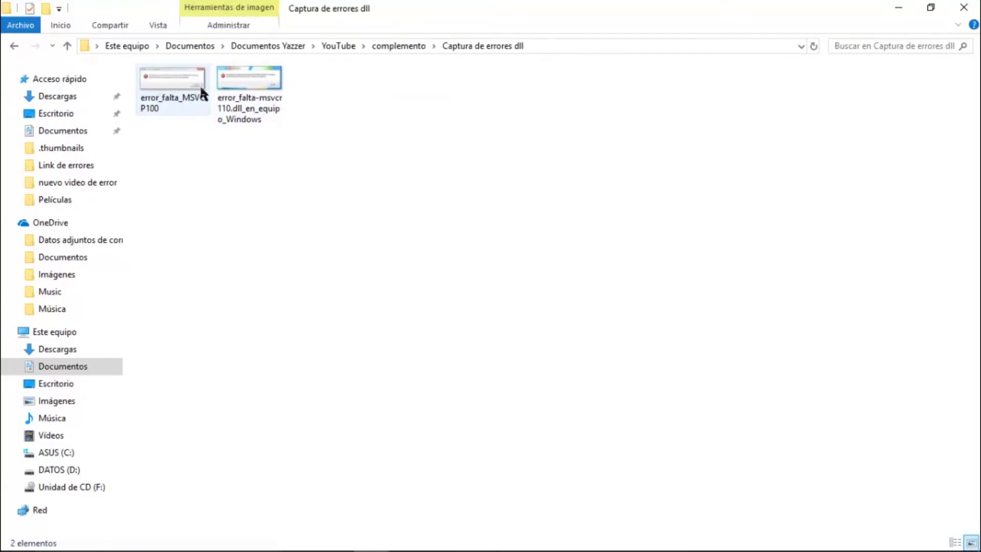
pyautogui.doubleClick(183, 92)
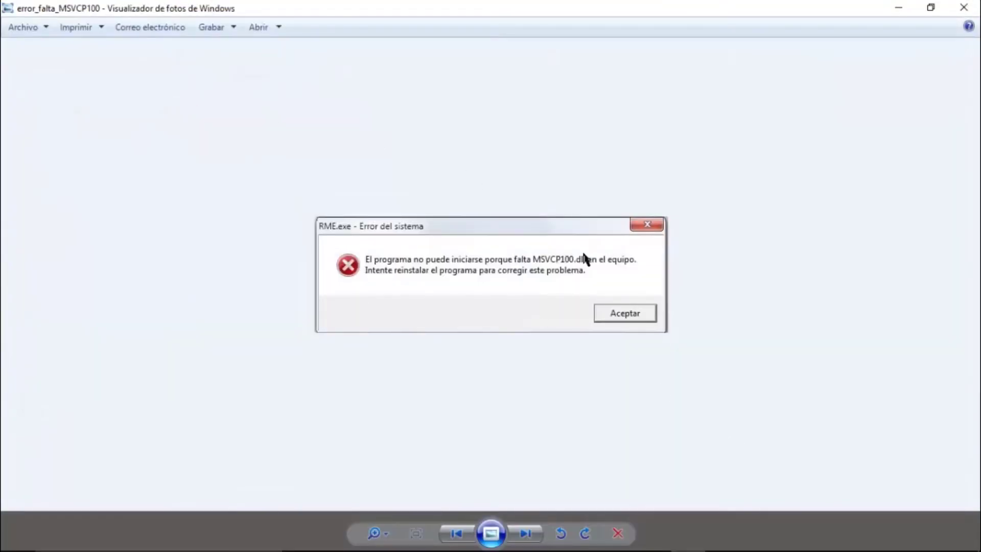
# Step: View the msvcr110.dll error image, go back to the MSVCP100 one, then close the viewer and return to the complemento folder
pyautogui.click(525, 535)
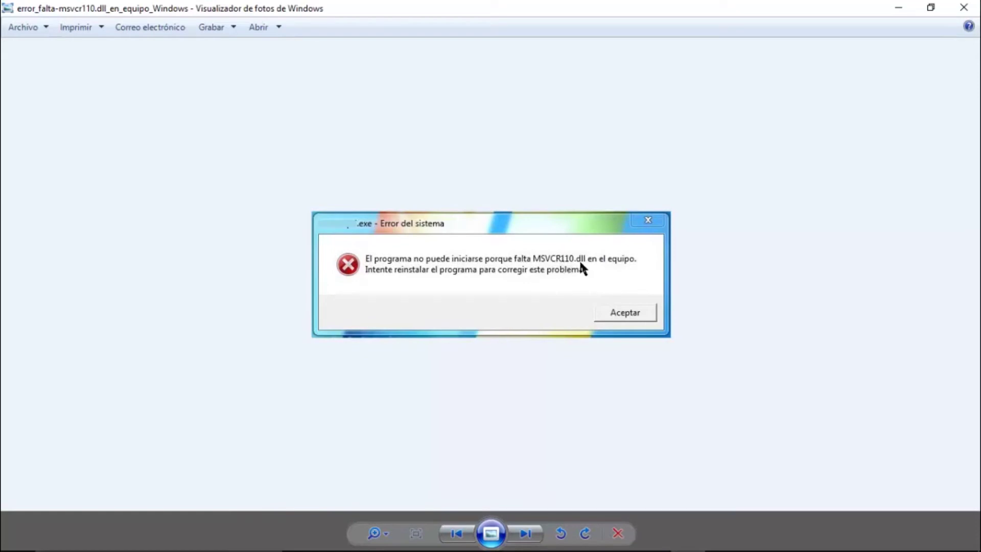
pyautogui.click(456, 534)
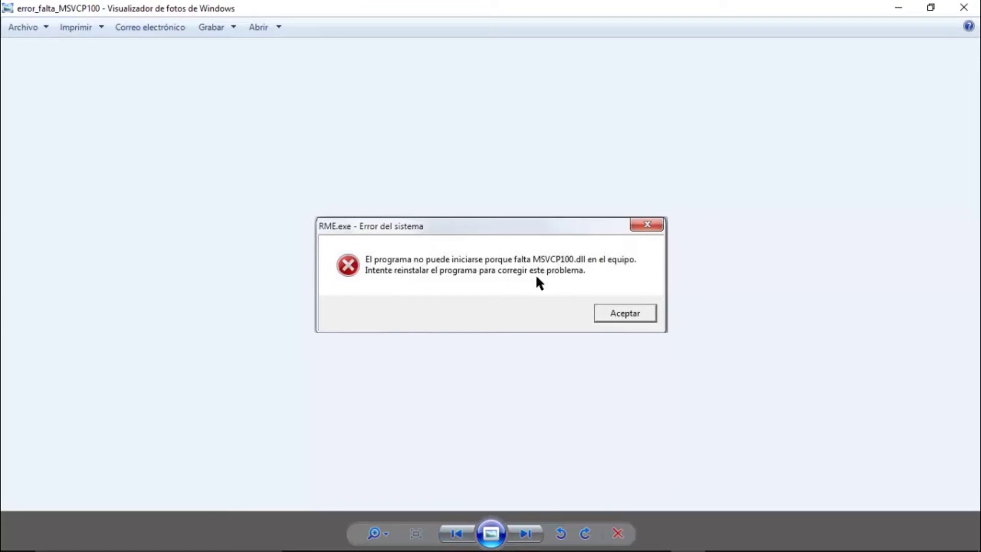
pyautogui.click(961, 13)
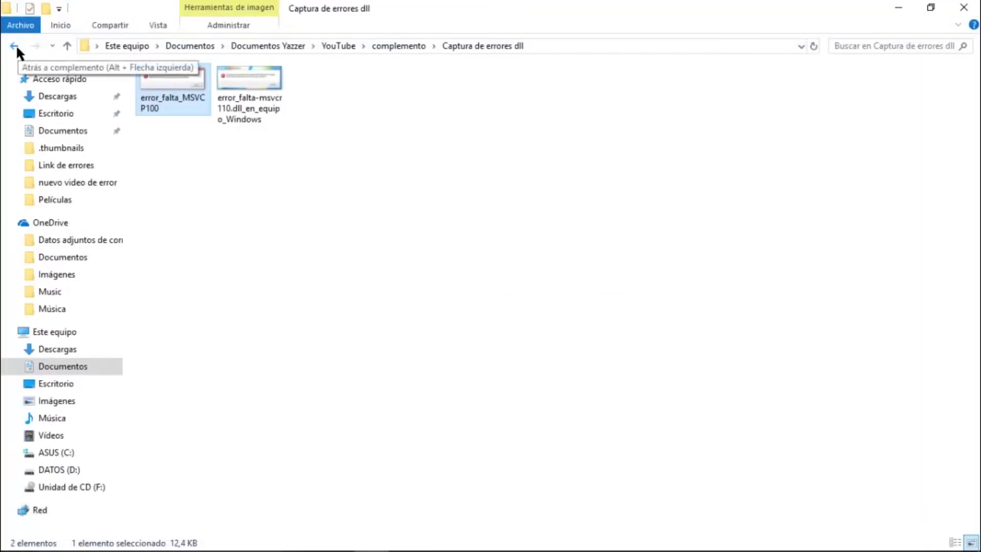
pyautogui.click(15, 46)
pyautogui.moveTo(613, 547)
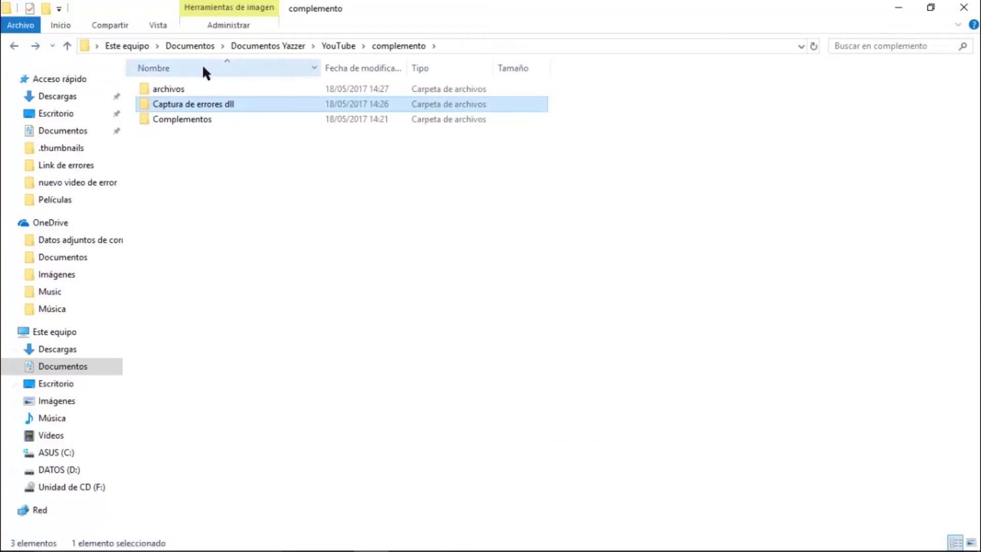
pyautogui.click(7, 46)
pyautogui.click(33, 46)
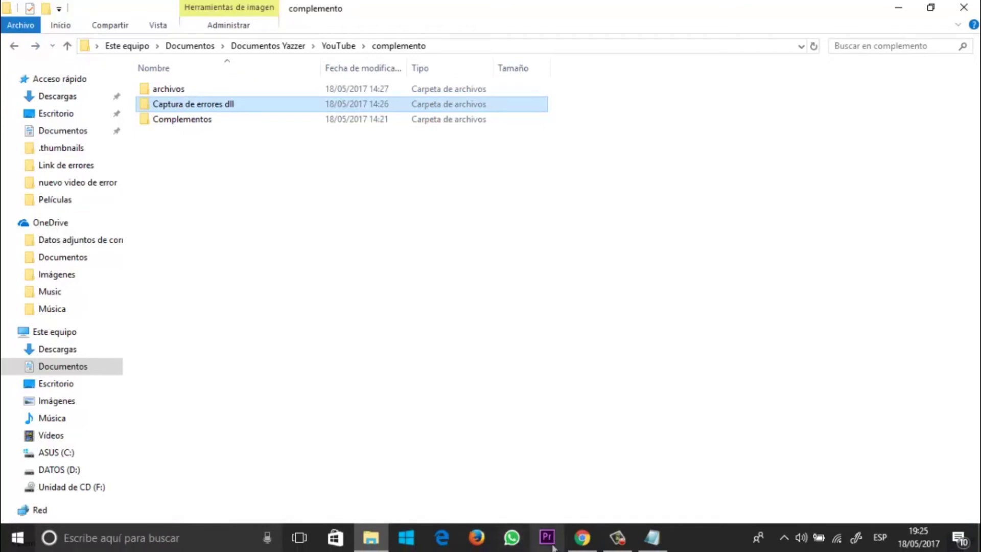
pyautogui.moveTo(618, 543)
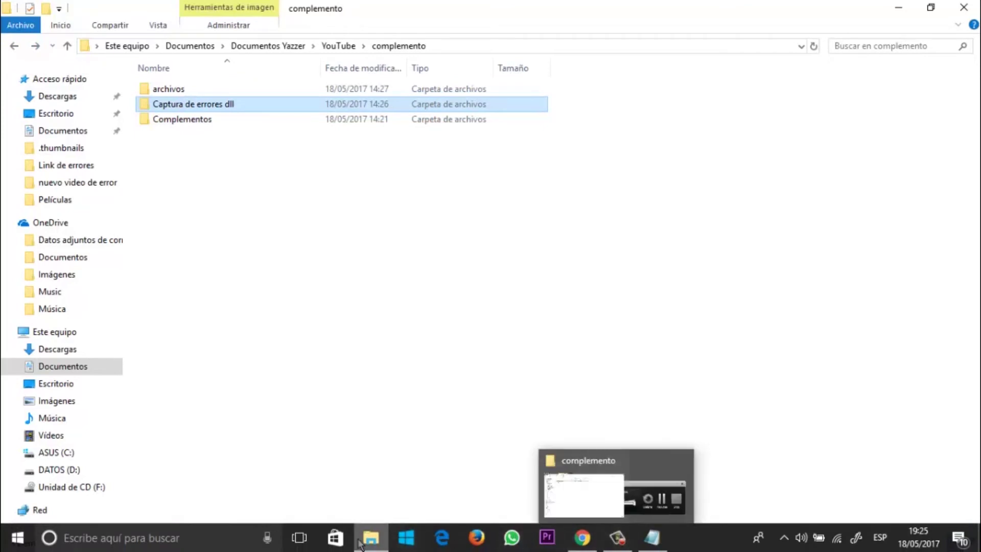
# Step: Search Windows for "apli" and open the Aplicaciones y características settings
pyautogui.moveTo(368, 543)
pyautogui.click(197, 541)
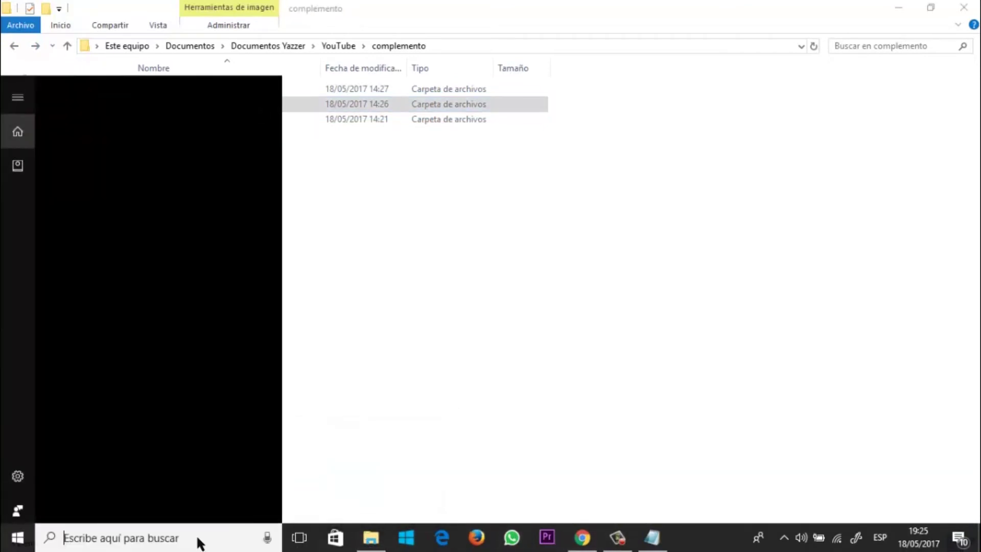
pyautogui.write('apli')
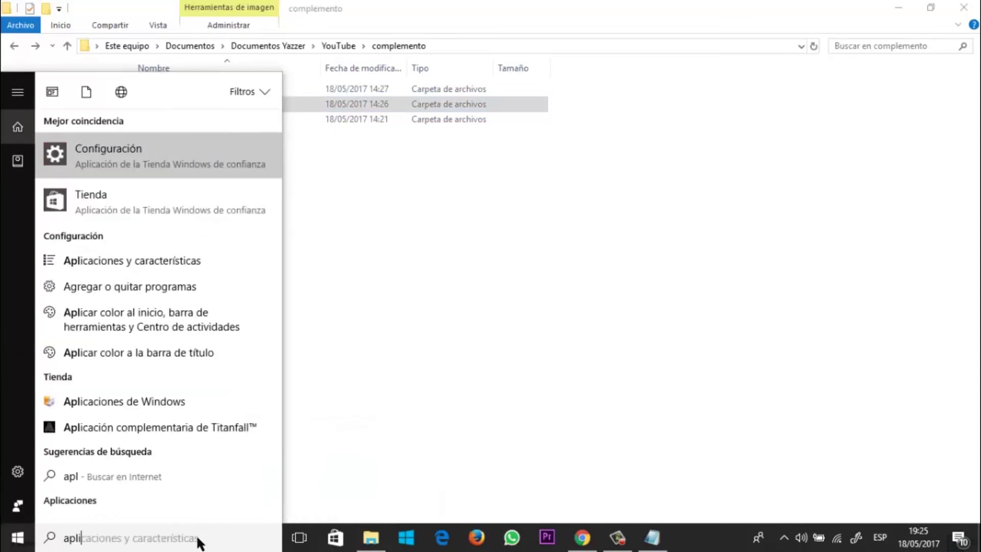
pyautogui.click(189, 148)
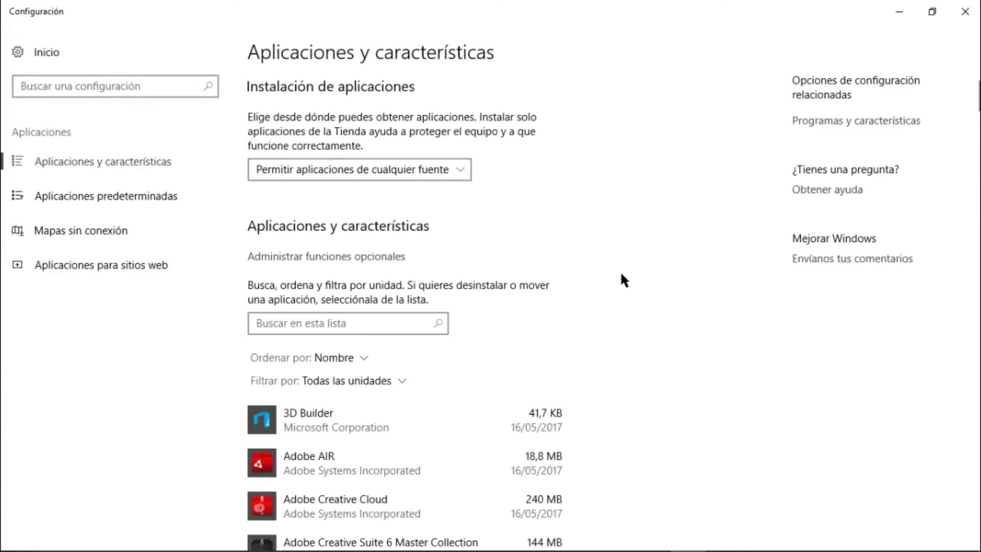
# Step: Look through the installed applications for the Microsoft Visual C++ Redistributable entries from 2008 to 2015
pyautogui.scroll(-10, 625, 280)
pyautogui.scroll(-15, 627, 280)
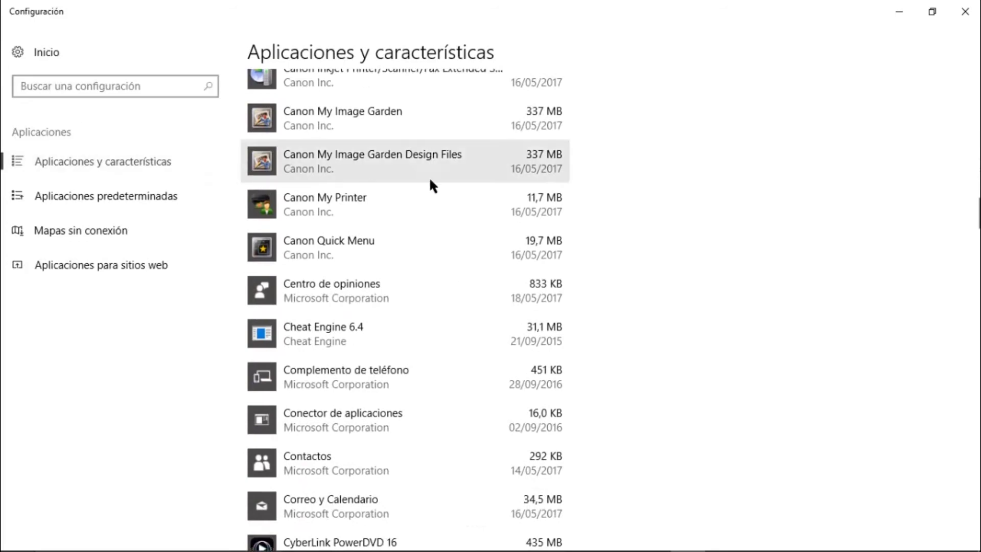
pyautogui.scroll(-10, 738, 192)
pyautogui.scroll(-20, 413, 155)
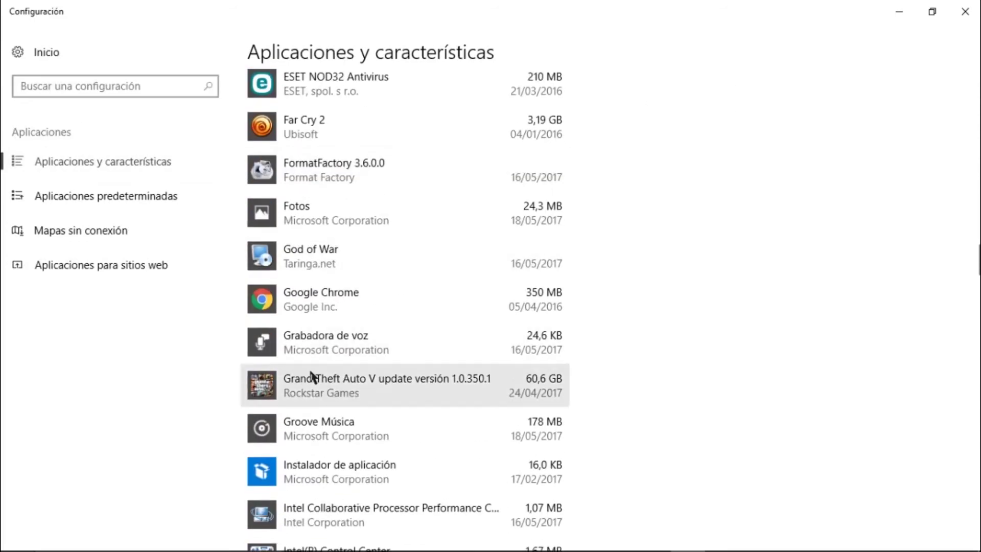
pyautogui.scroll(-20, 517, 298)
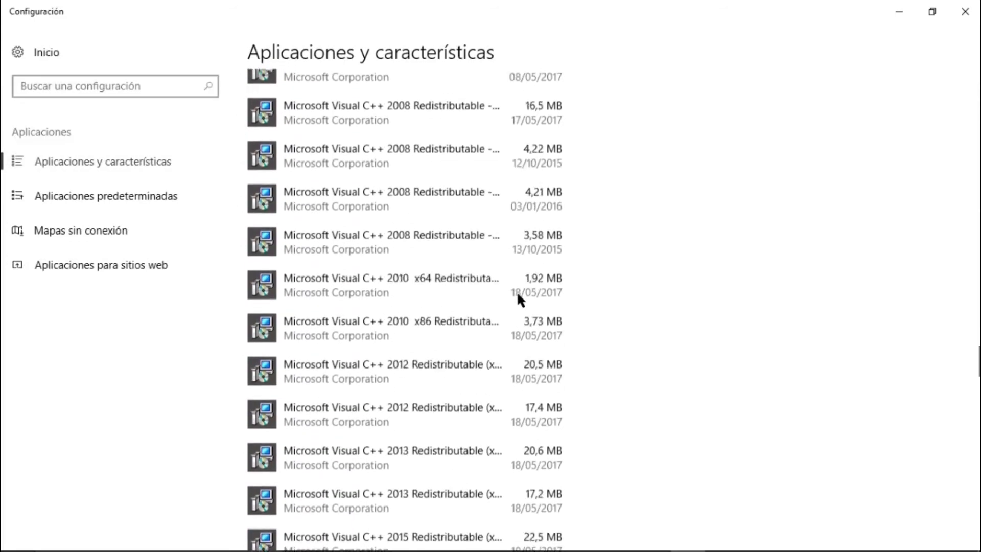
pyautogui.scroll(5, 442, 289)
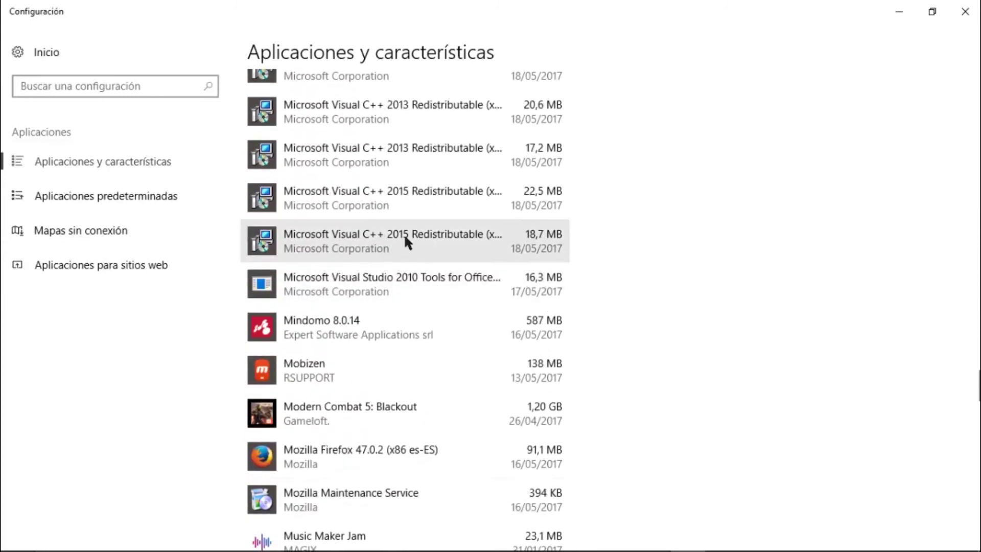
pyautogui.scroll(3, 398, 289)
pyautogui.scroll(5, 388, 286)
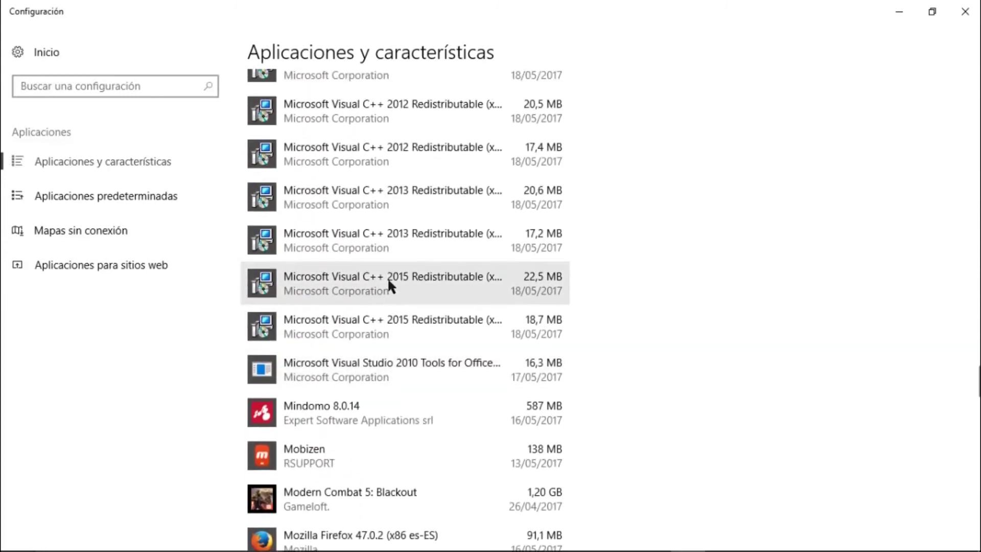
pyautogui.scroll(5, 664, 228)
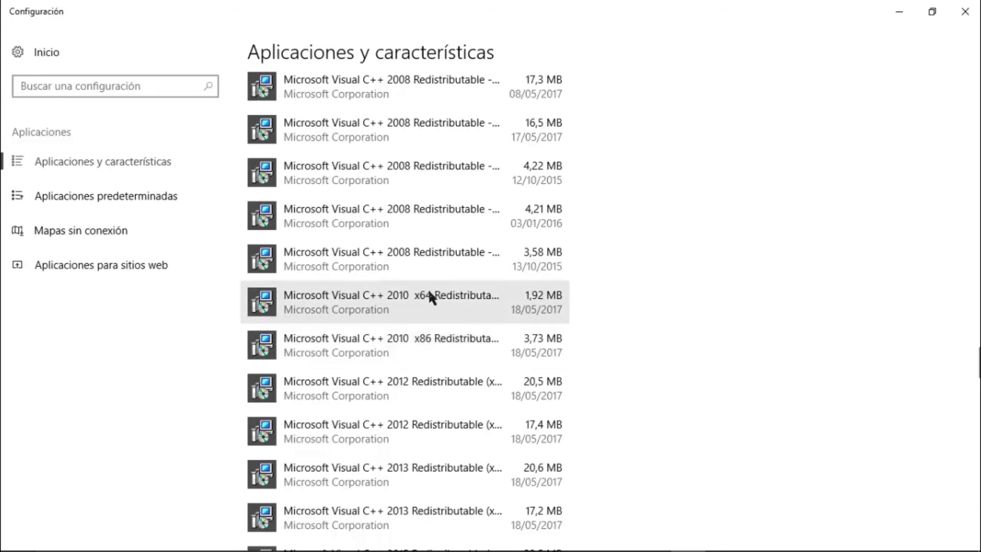
# Step: Expand the Microsoft Visual C++ 2010 x64 and x86 Redistributable entries in turn to examine their versions and uninstall options
pyautogui.click(446, 297)
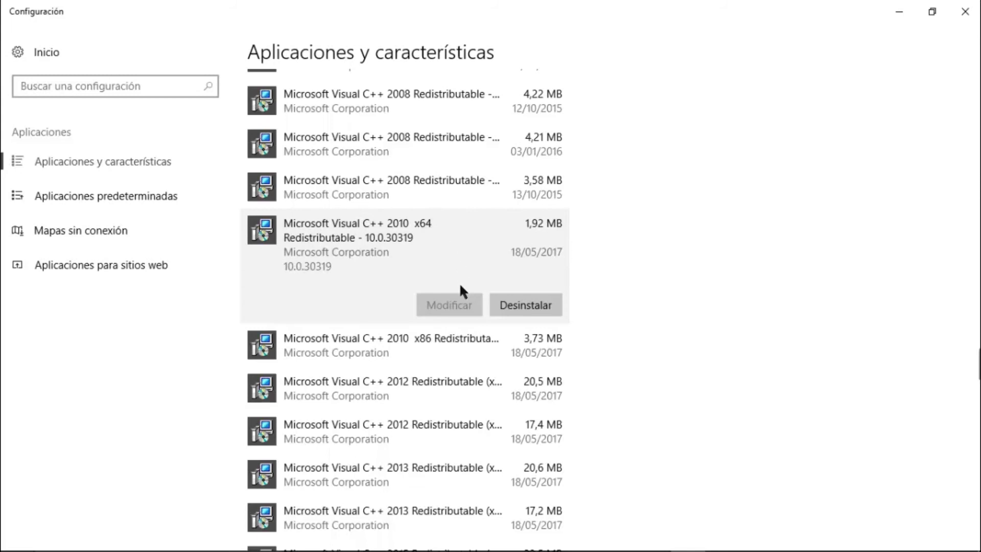
pyautogui.click(428, 339)
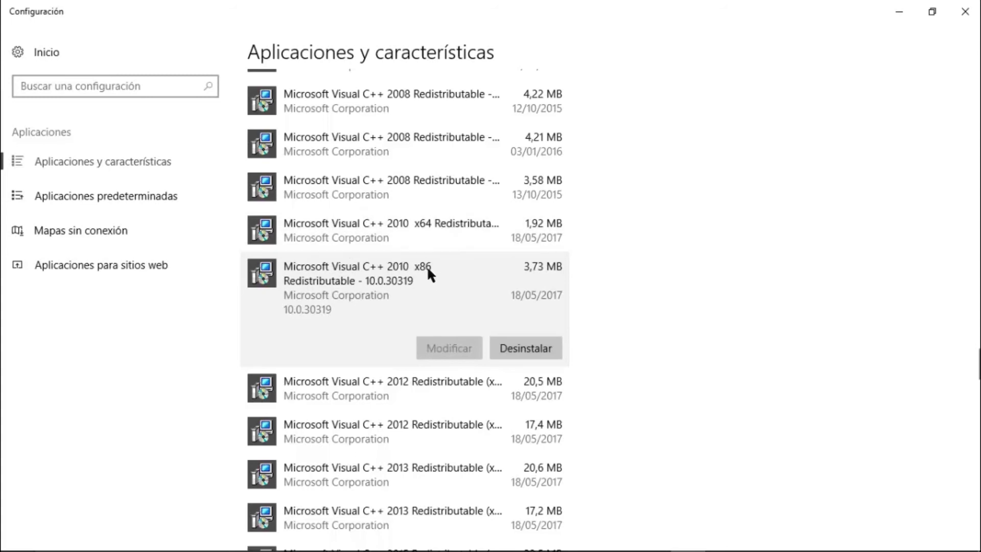
pyautogui.click(526, 347)
pyautogui.click(406, 243)
pyautogui.click(417, 335)
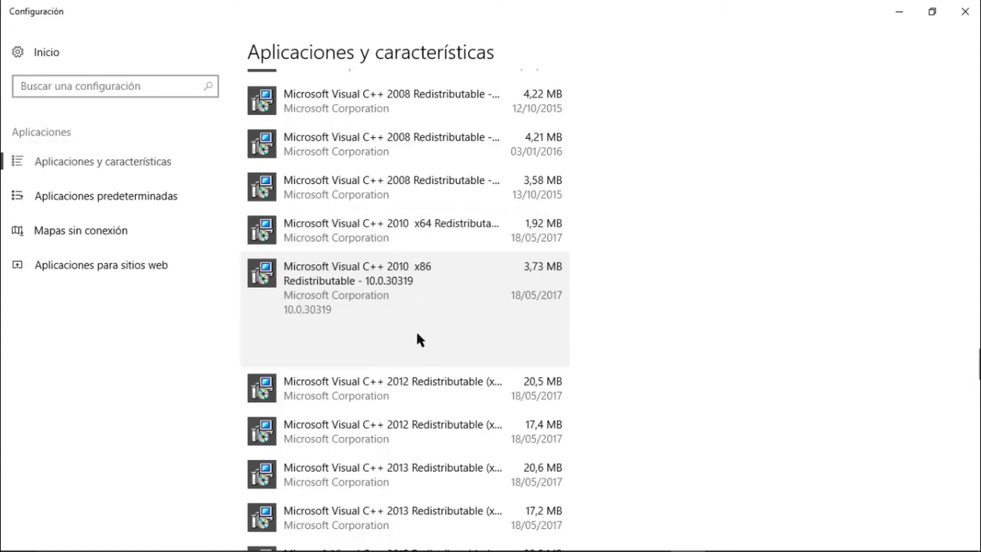
pyautogui.click(402, 223)
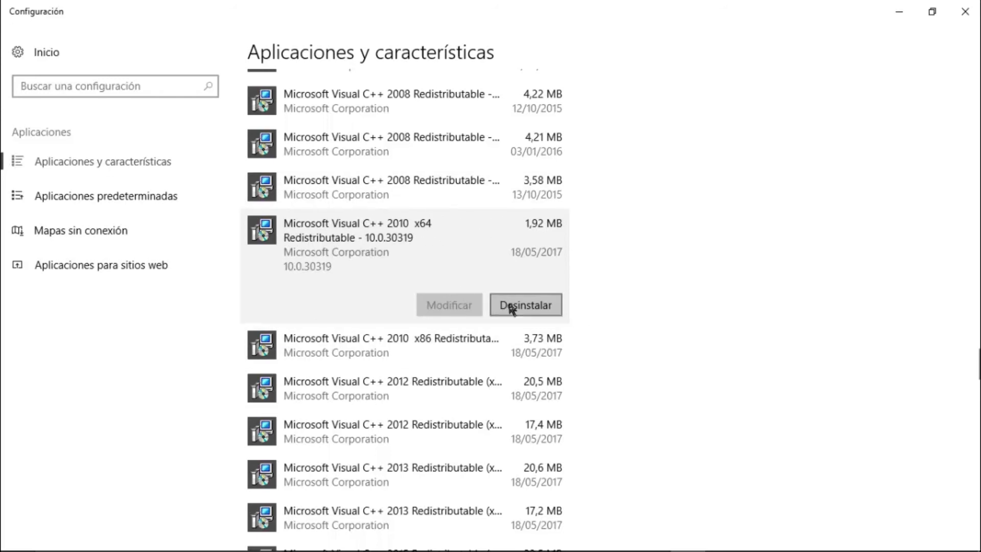
pyautogui.click(370, 321)
pyautogui.click(352, 344)
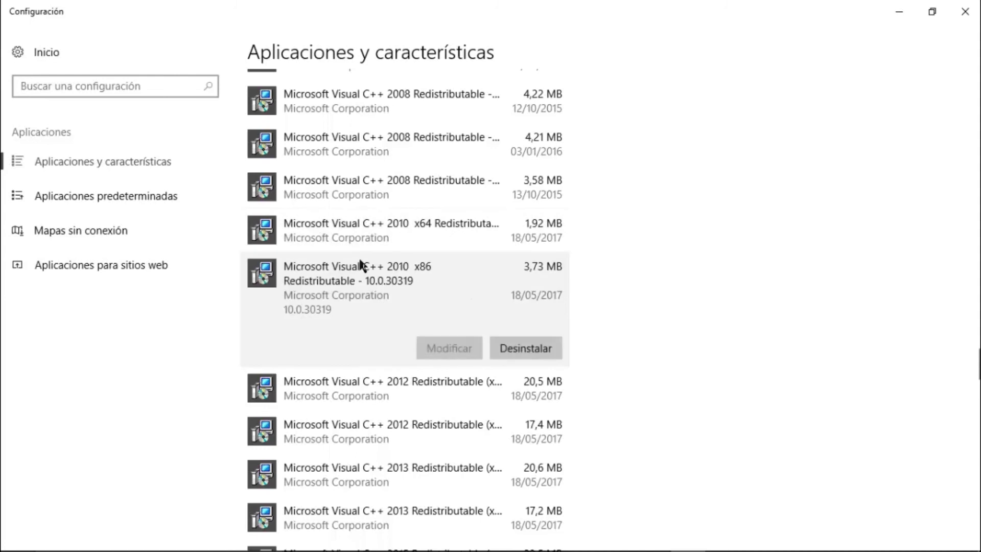
pyautogui.click(378, 219)
pyautogui.click(344, 340)
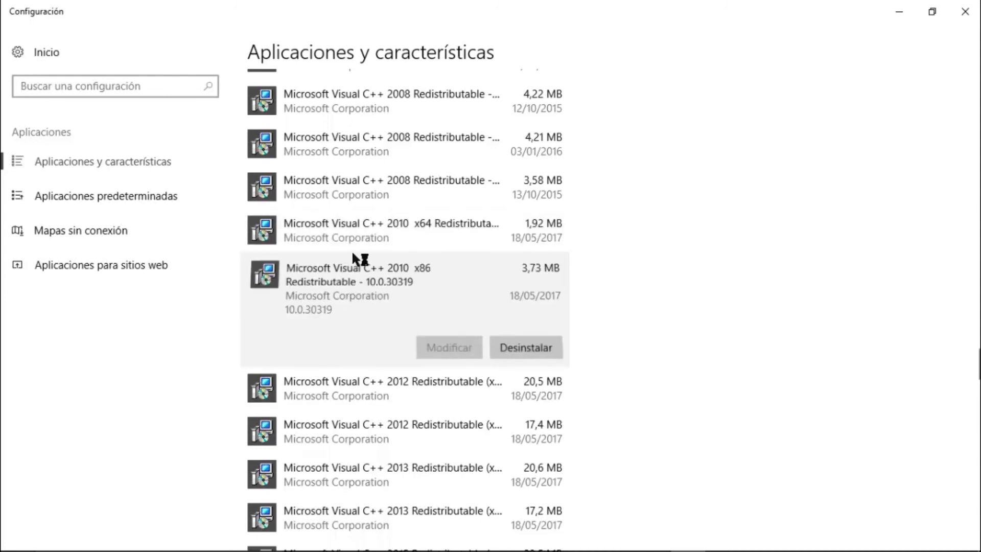
pyautogui.click(342, 241)
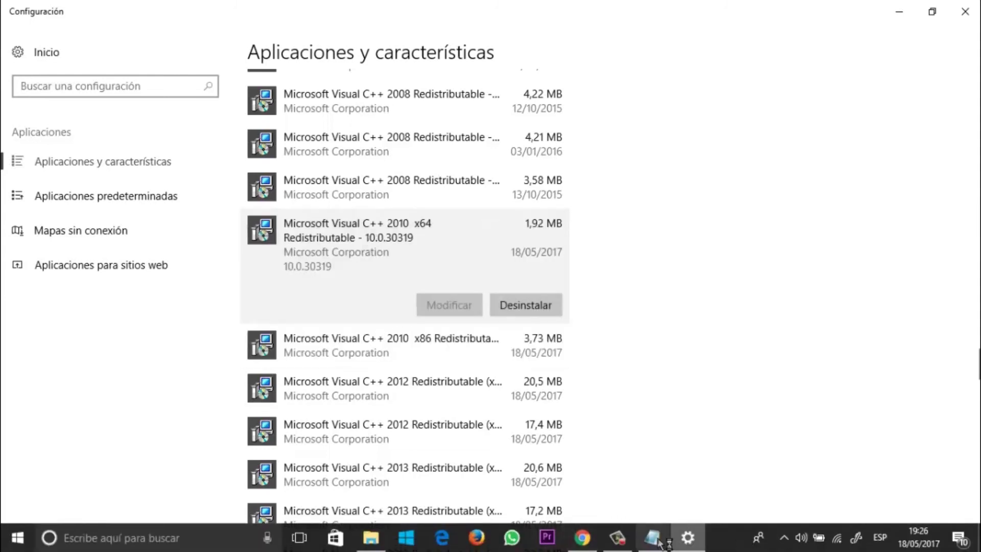
# Step: Switch to Chrome and review the download pages for the Visual C++ 2010 x64 and x86 packages
pyautogui.click(593, 545)
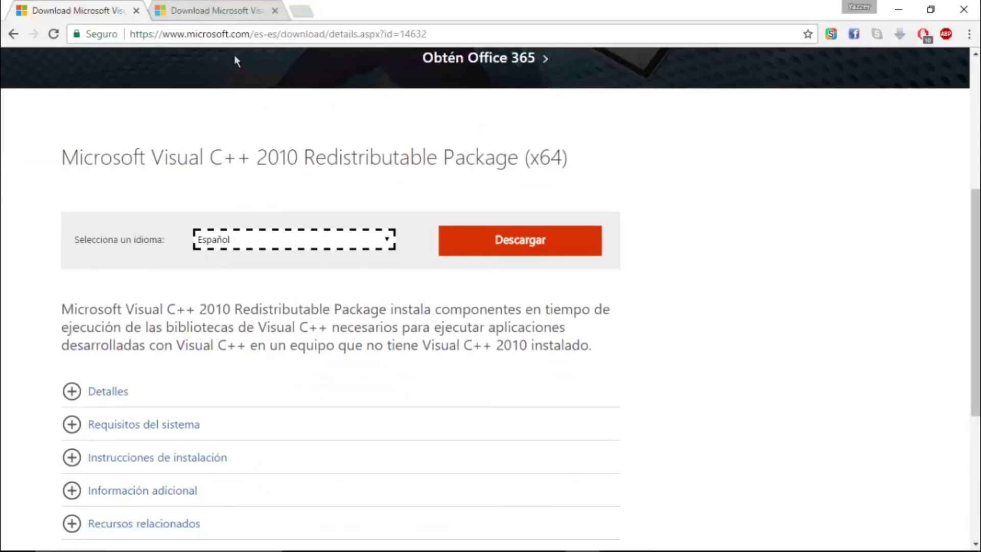
pyautogui.scroll(-1, 680, 297)
pyautogui.scroll(-3, 669, 304)
pyautogui.scroll(8, 666, 310)
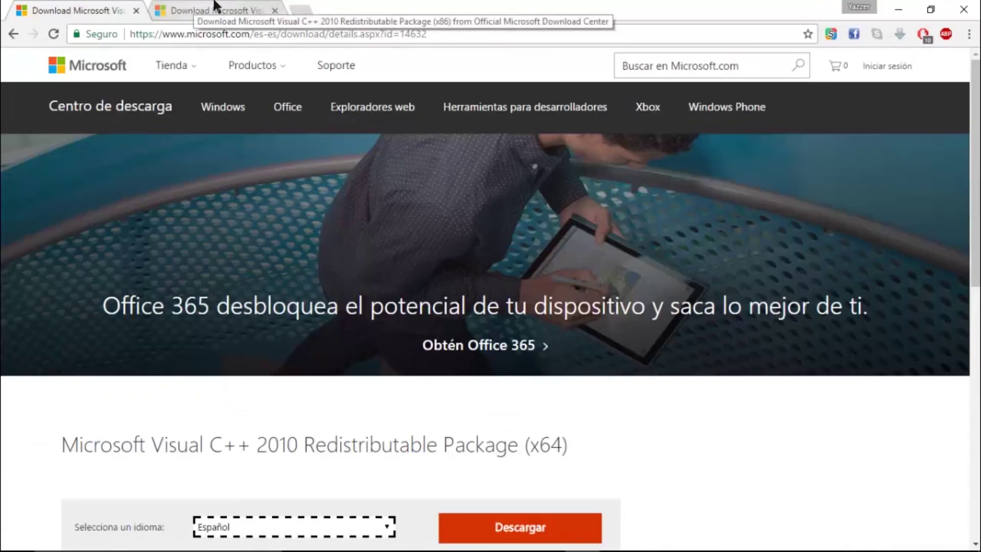
pyautogui.click(193, 9)
pyautogui.click(81, 9)
# Step: Return to the complemento folder in File Explorer, then close the Link de errores note in Bloc de notas
pyautogui.moveTo(634, 550)
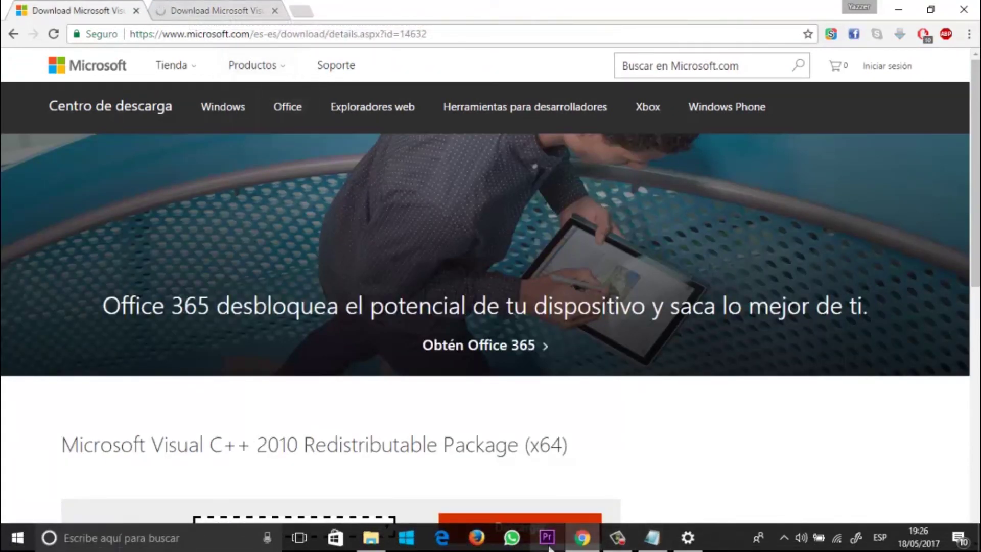
pyautogui.moveTo(371, 538)
pyautogui.click(368, 503)
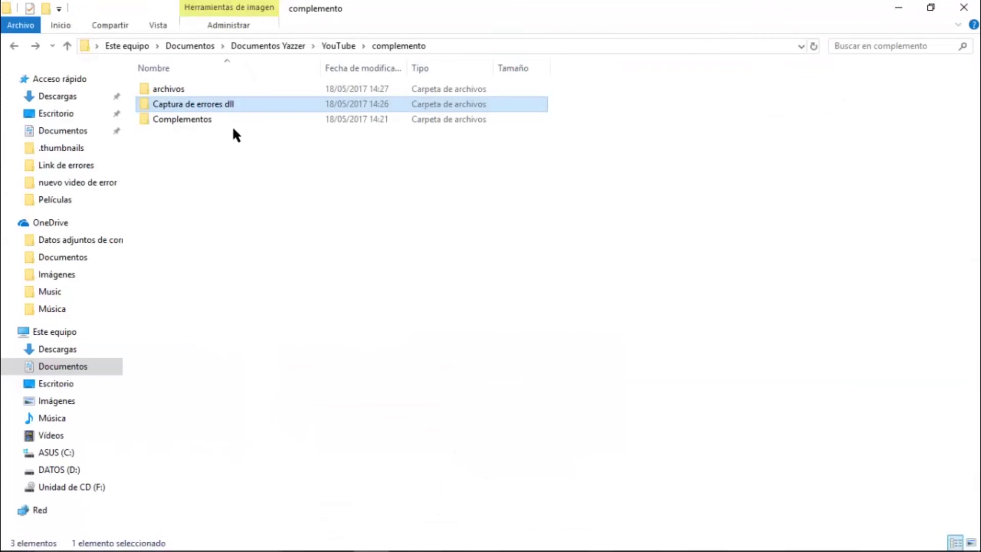
pyautogui.moveTo(577, 550)
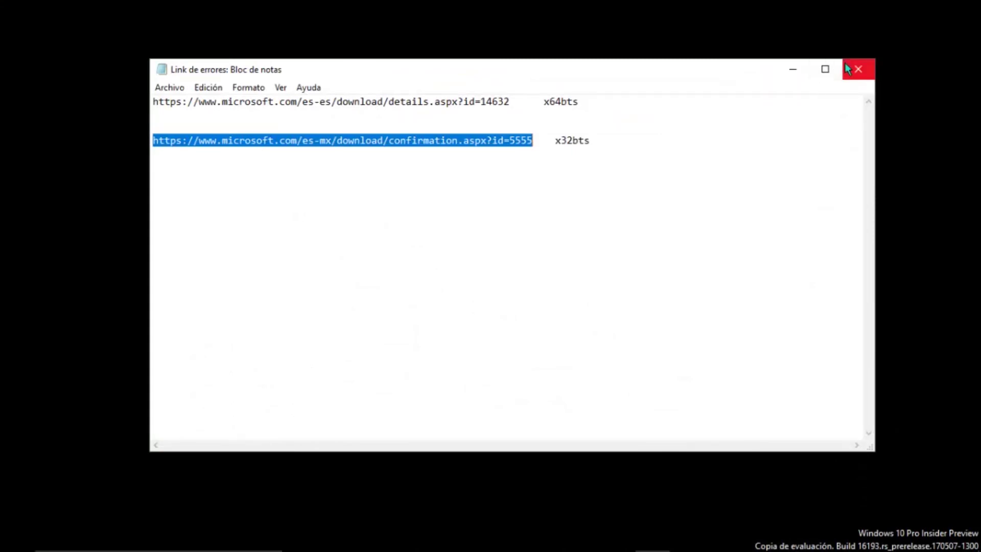
pyautogui.click(845, 62)
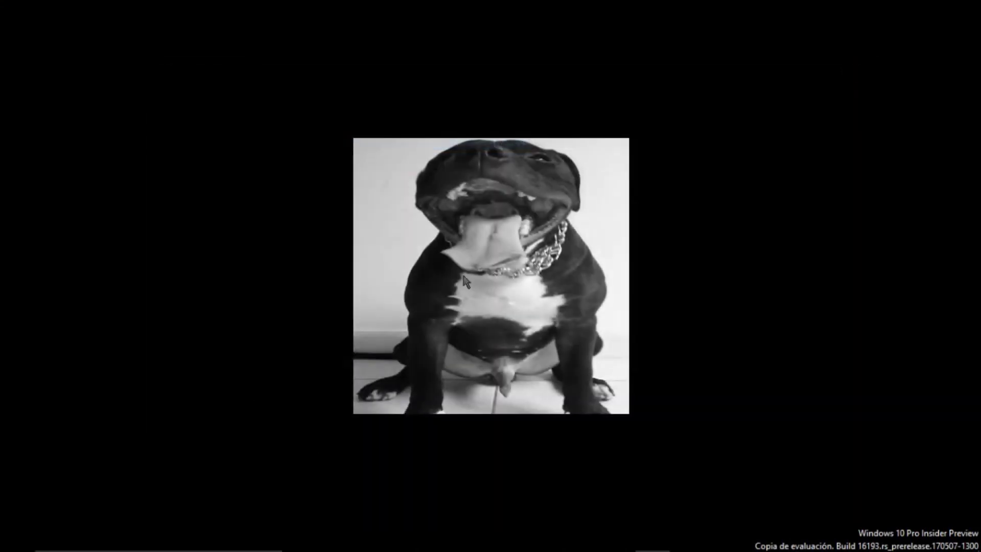